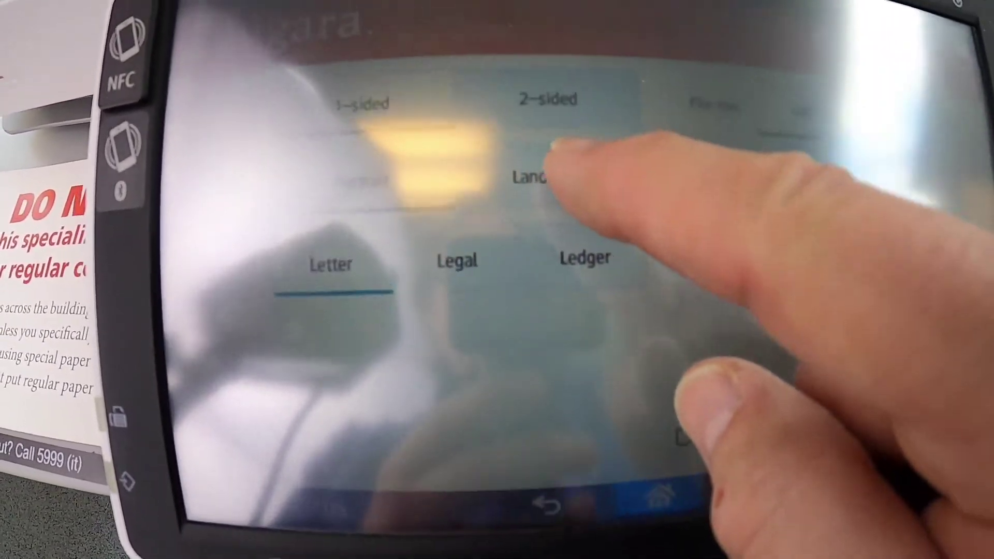
left_click(556, 176)
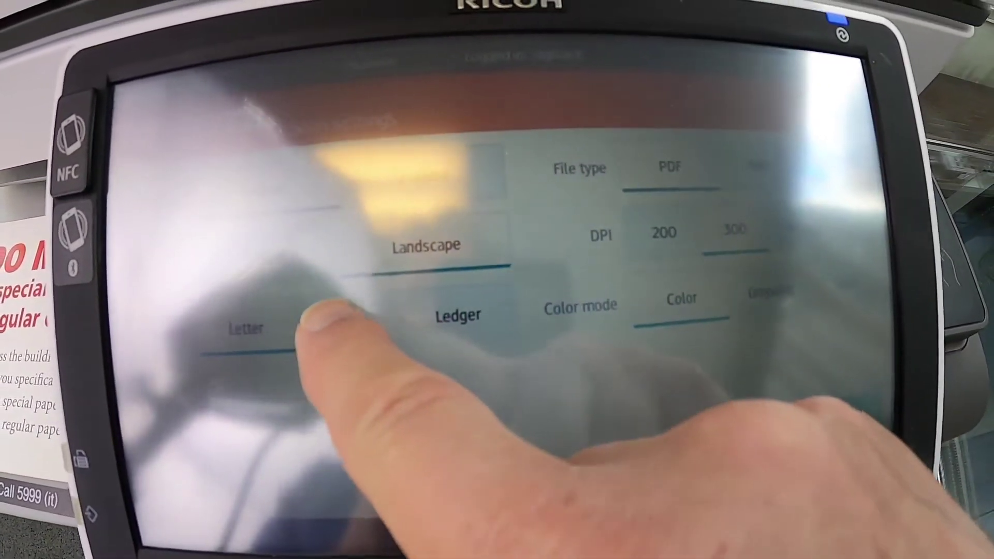
left_click(404, 294)
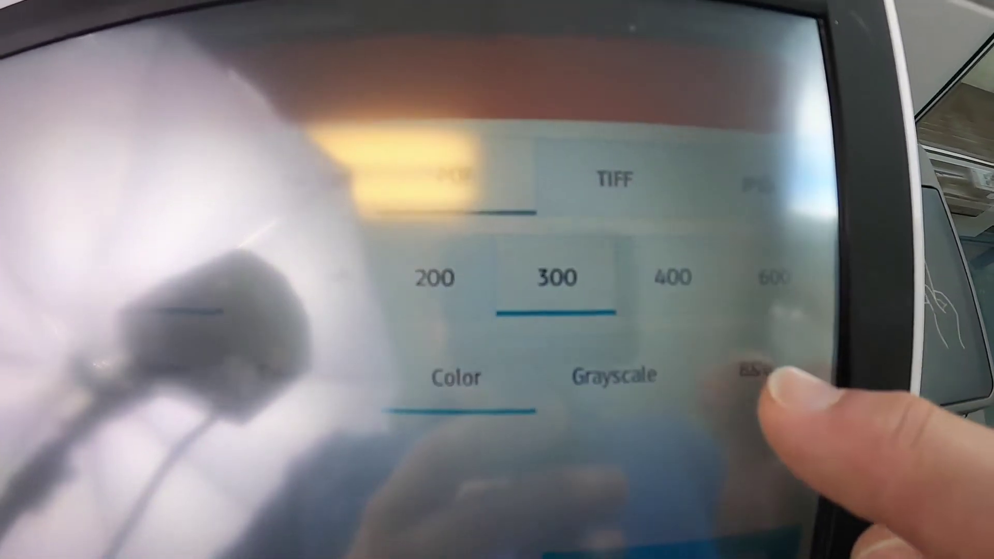
left_click(759, 373)
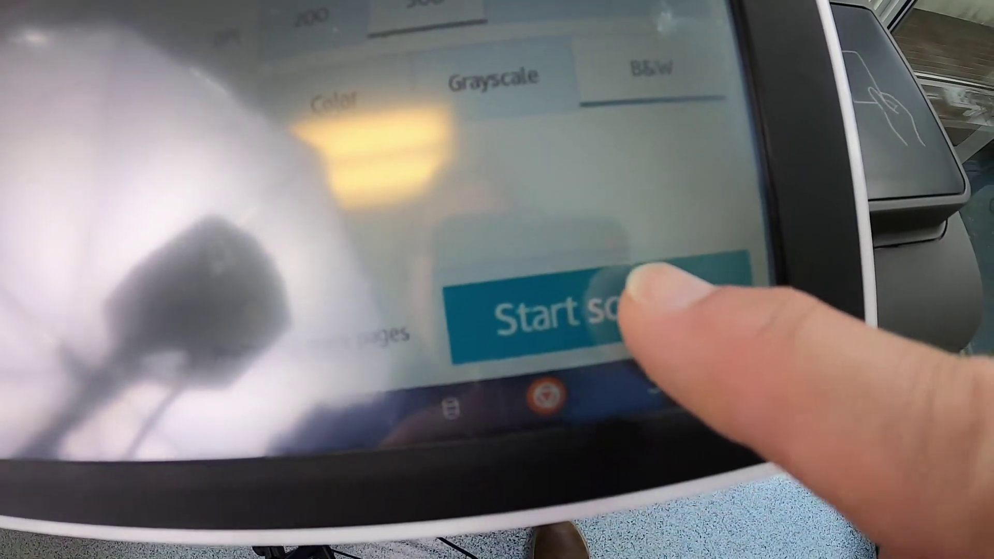
left_click(854, 538)
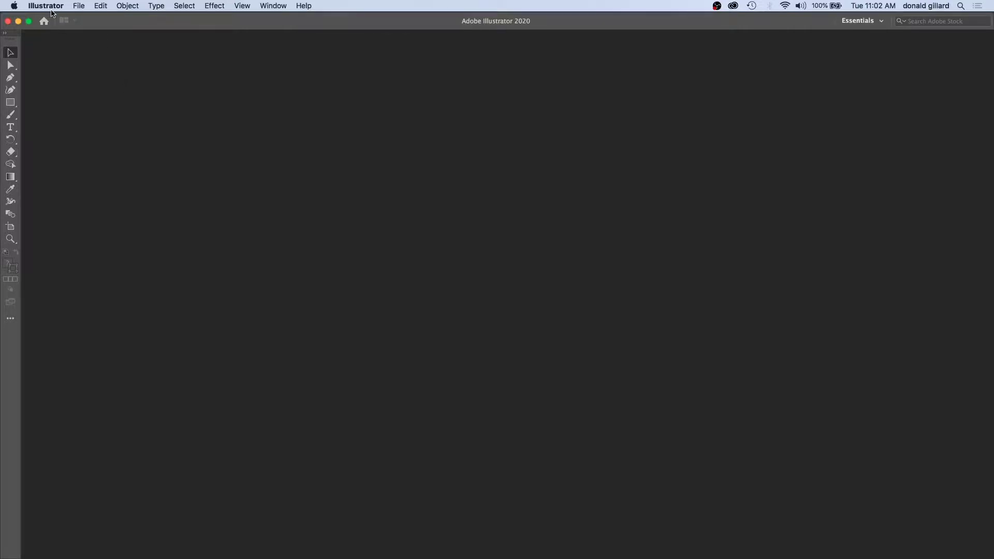
Step: Open the scanned drawing PDF whose name ends in TUESDAY from the Devon folder
left_click(81, 6)
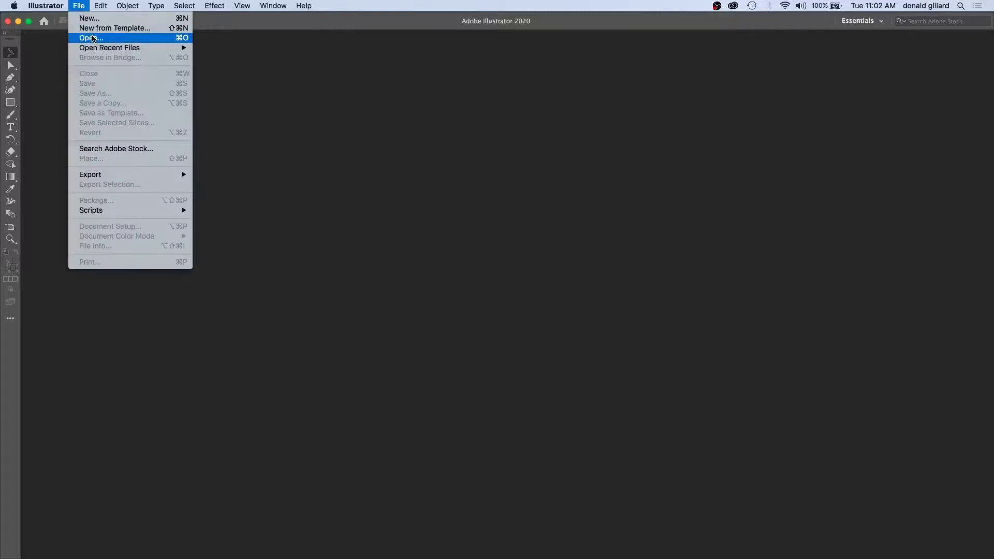
left_click(111, 39)
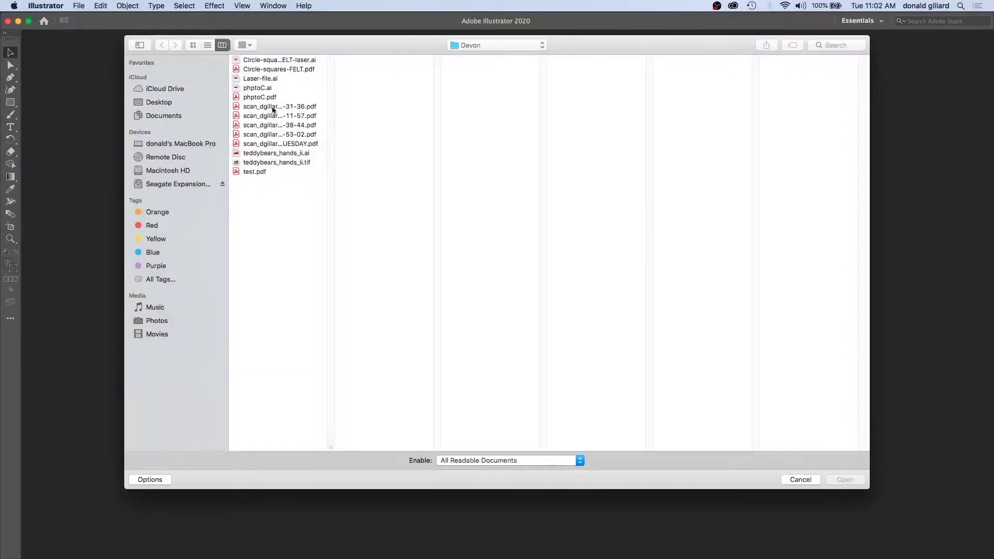
left_click(294, 144)
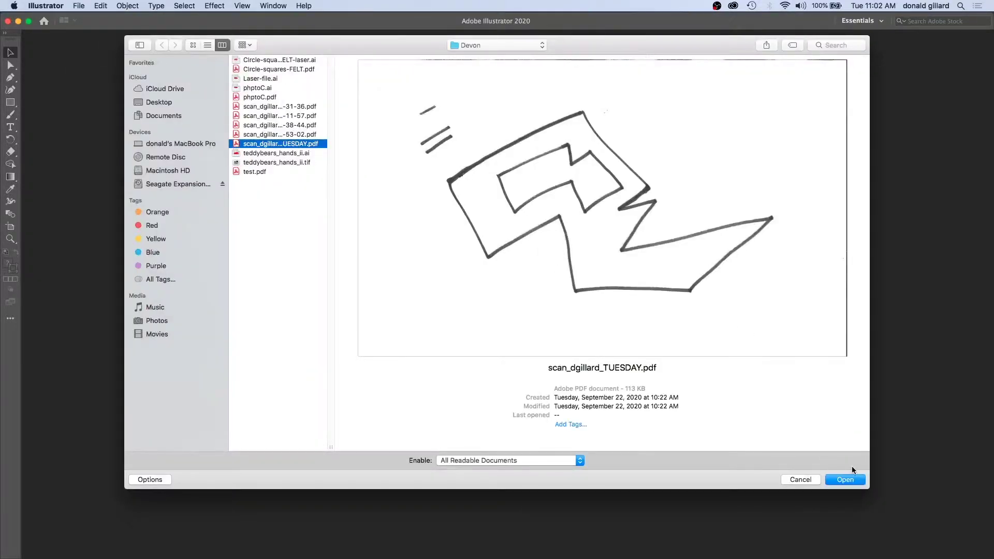
left_click(847, 479)
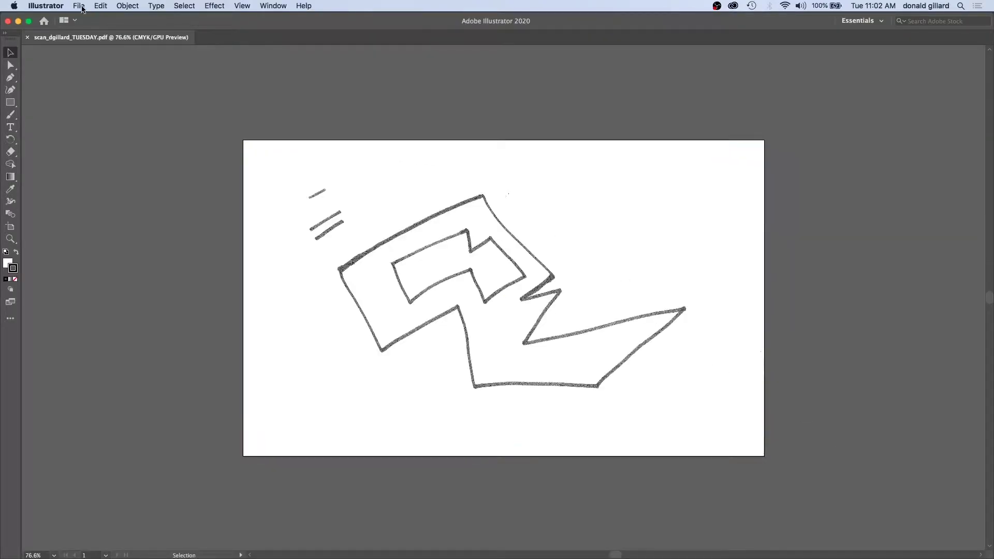
Step: Change the document color mode to RGB Color
left_click(80, 6)
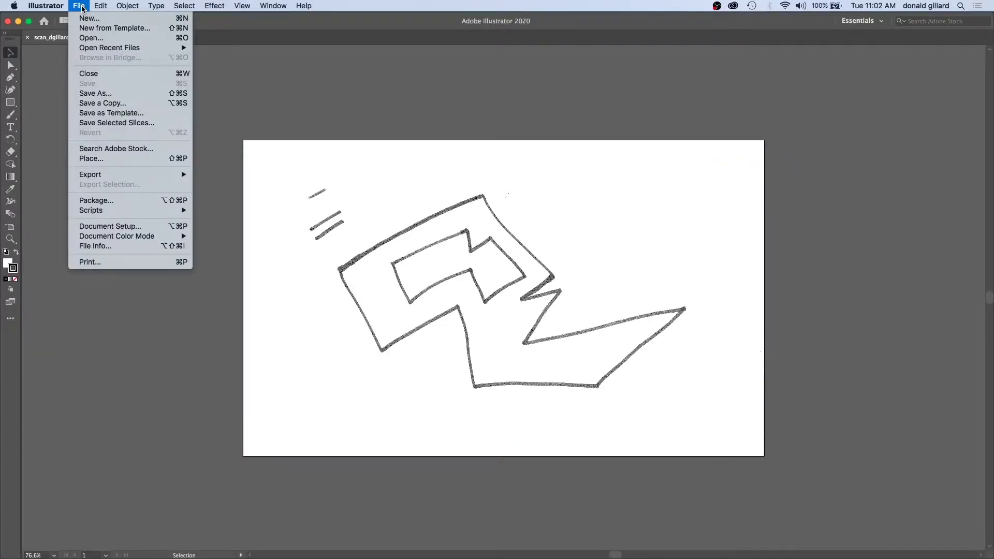
mouse_move(124, 238)
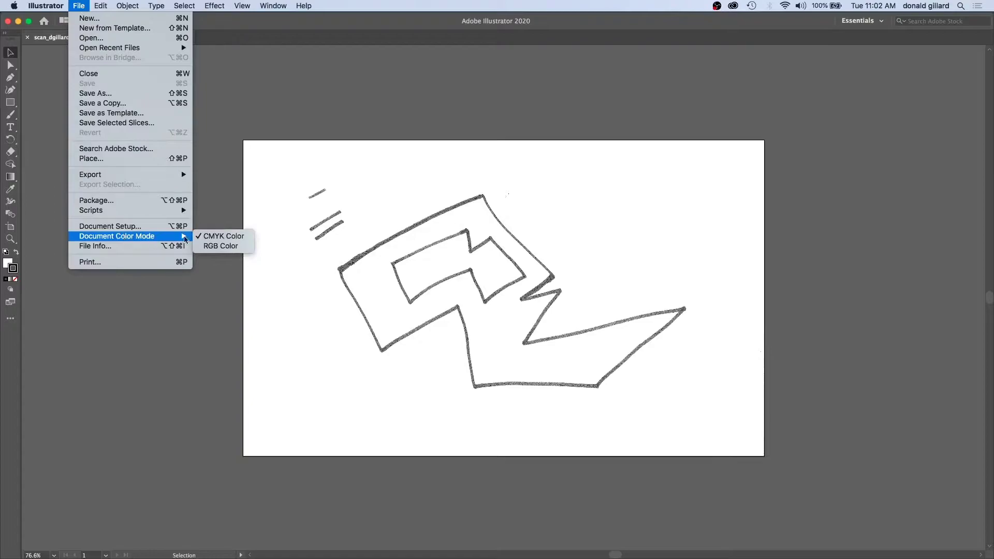
left_click(221, 246)
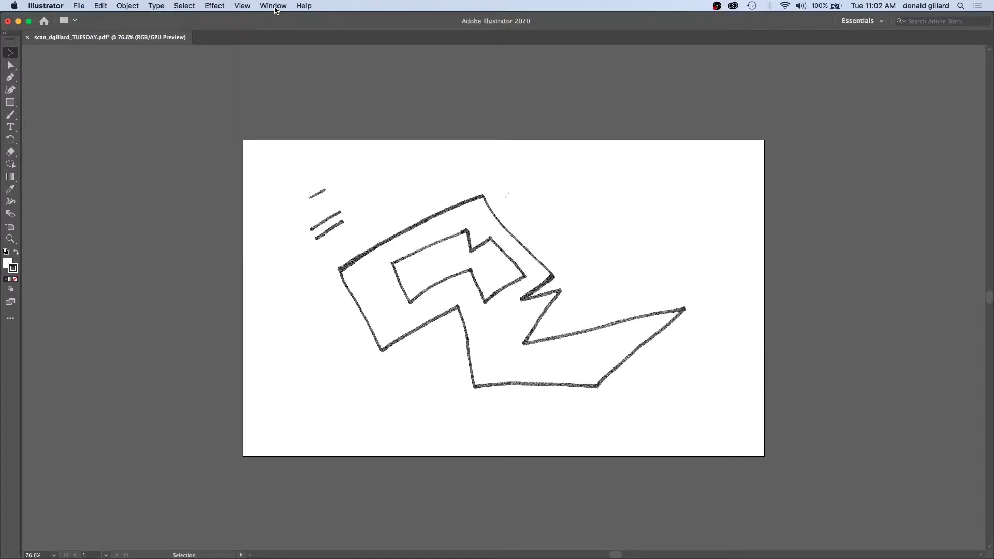
Step: Display the Image Trace, Layers and Properties panels in the workspace
left_click(267, 7)
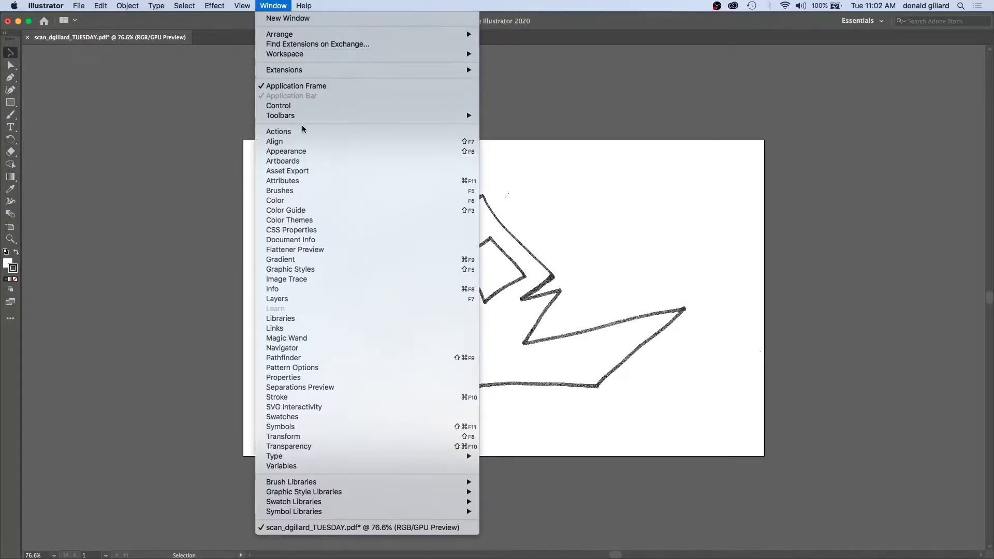
left_click(298, 280)
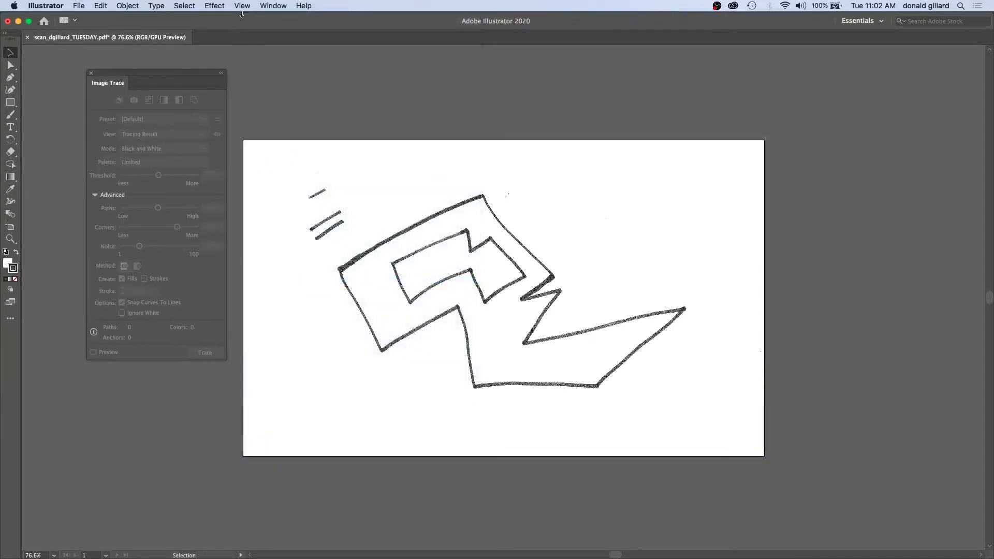
left_click(274, 7)
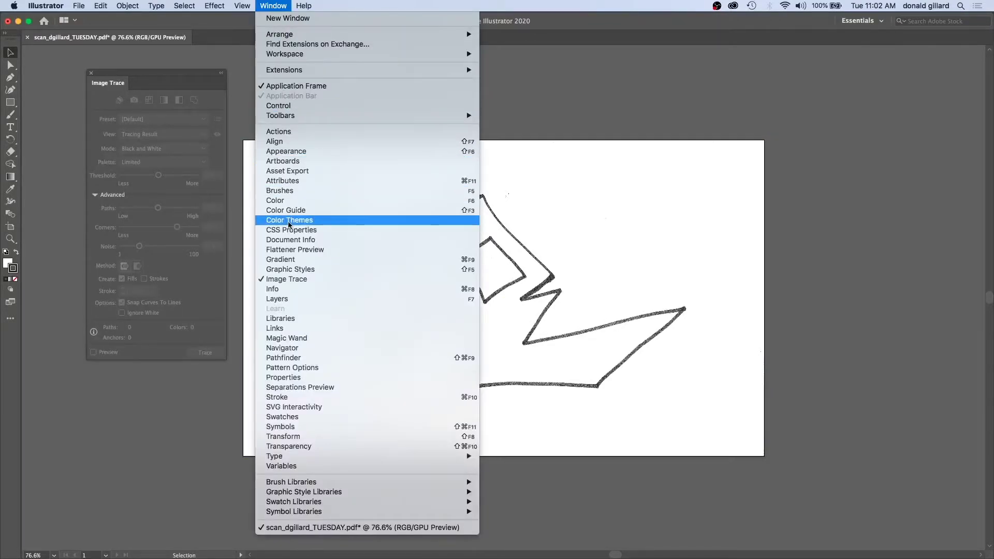
left_click(295, 300)
left_click(269, 6)
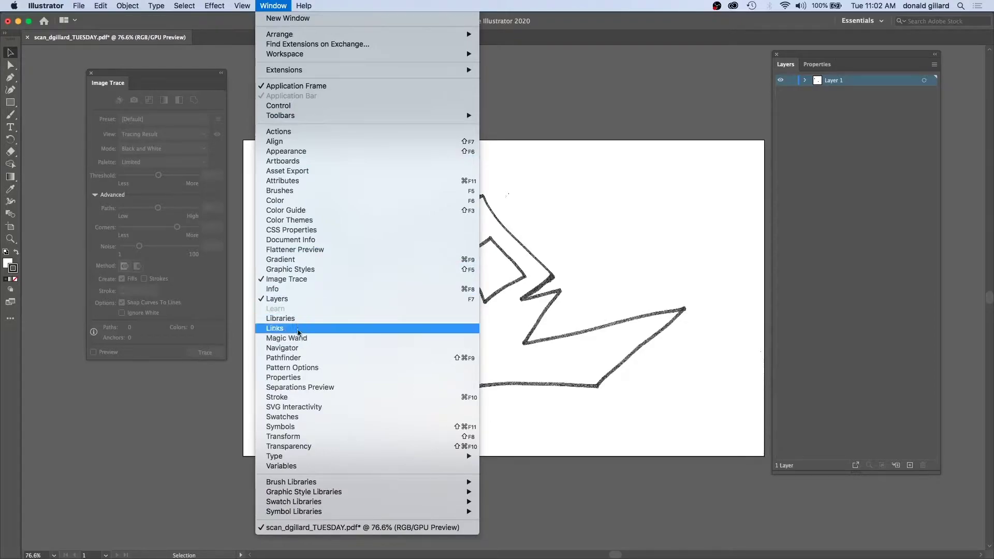
left_click(300, 378)
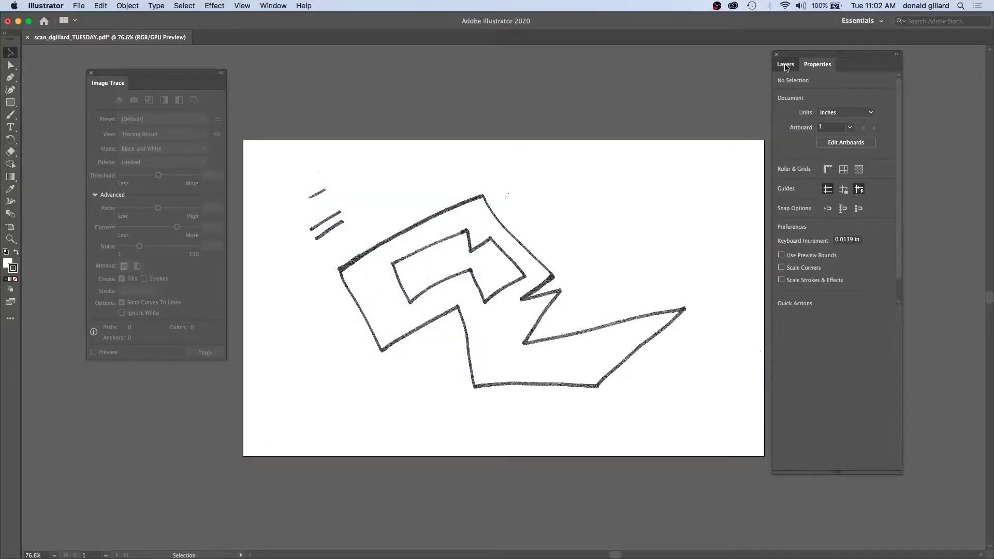
Step: Expand Layer 1 and its clip group in the layer list and delete the clipping path
left_click(785, 66)
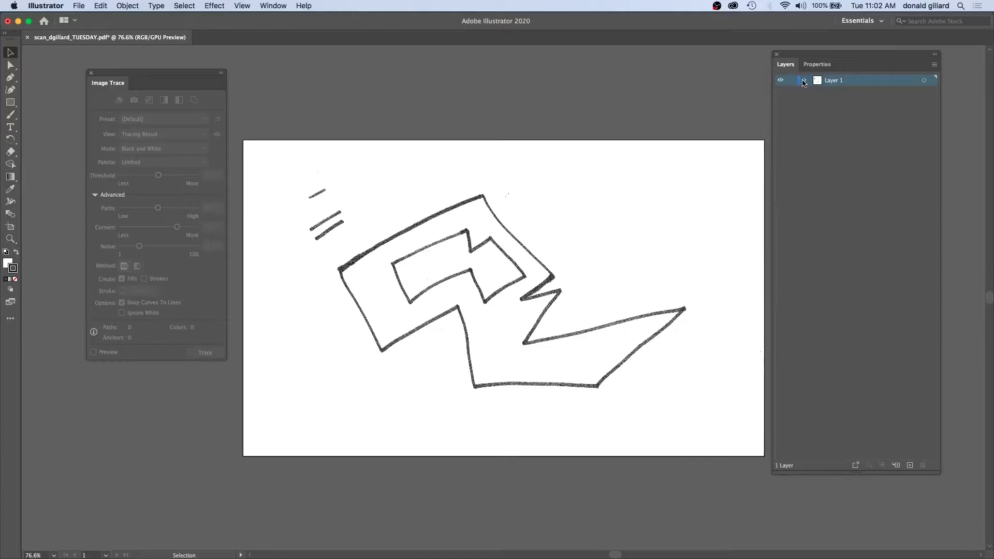
left_click(805, 82)
left_click(817, 93)
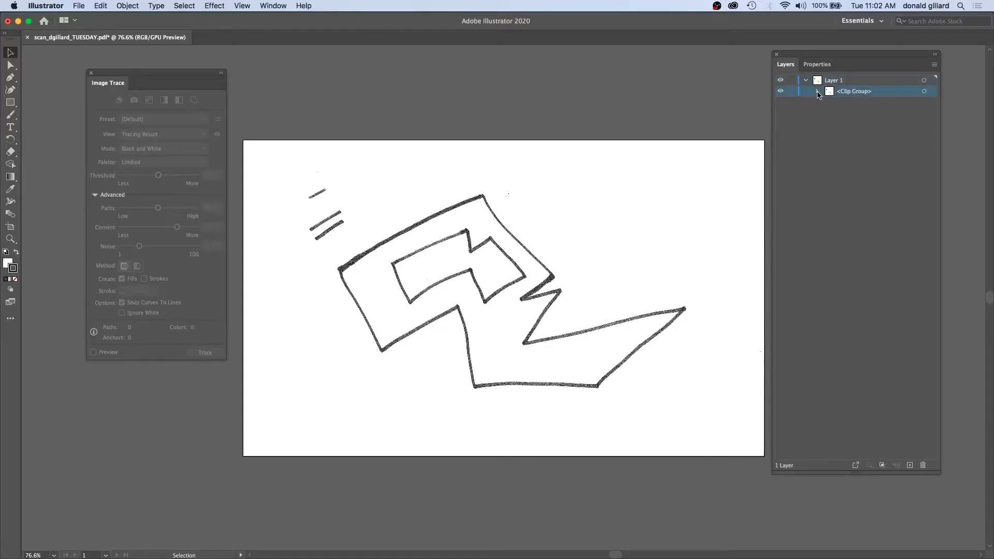
left_click(817, 92)
left_click(867, 104)
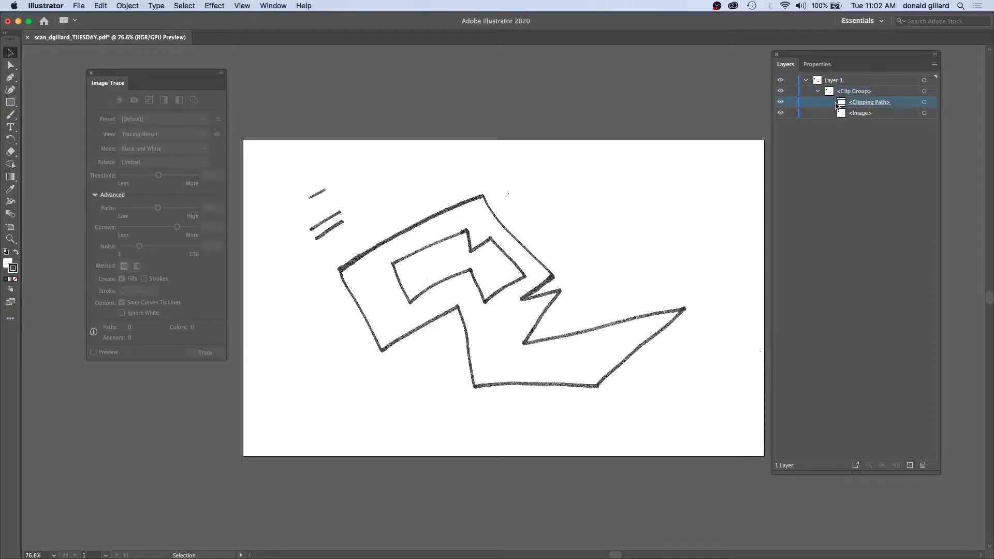
left_click(924, 103)
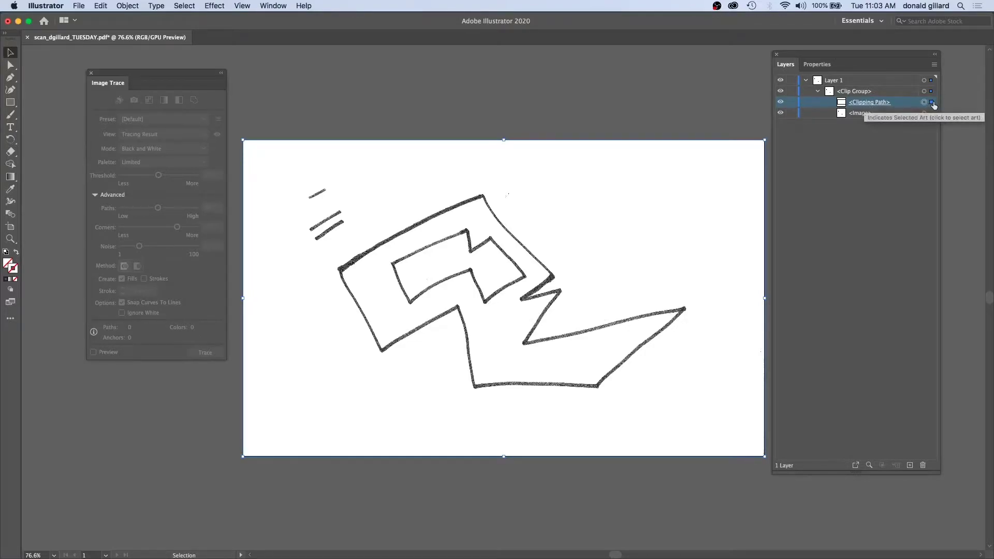
left_click(923, 465)
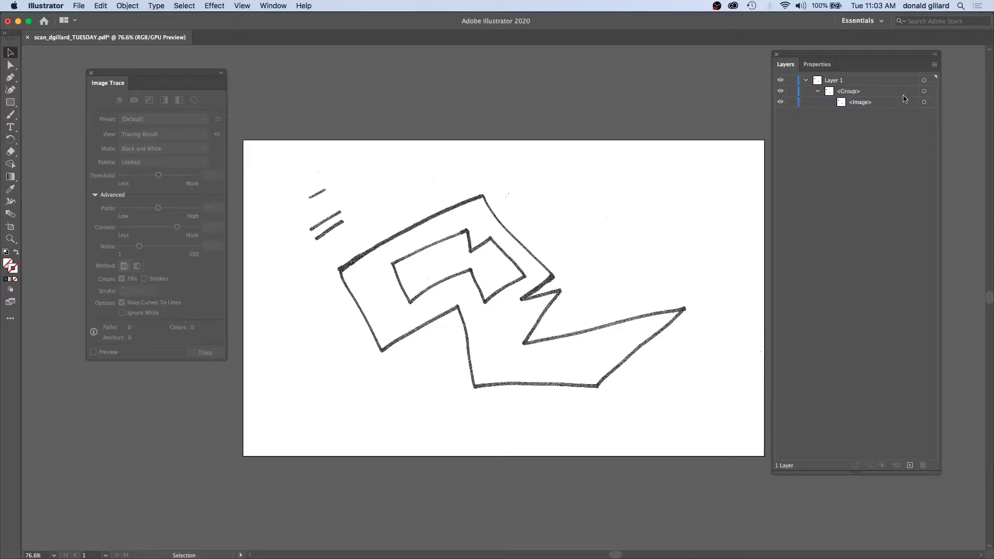
Step: Ungroup the remaining group in Layer 1 so the scanned image sits directly in the layer
left_click(924, 92)
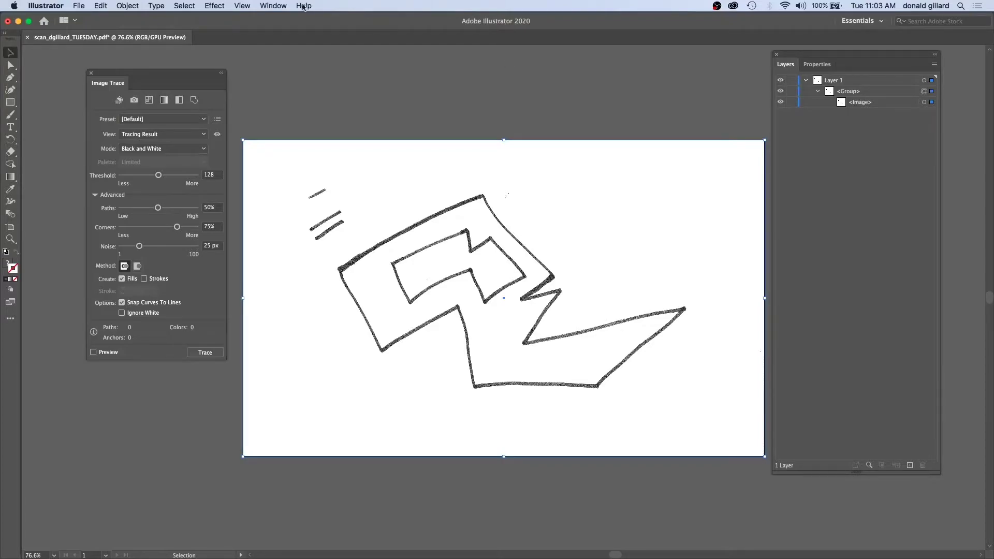
left_click(127, 5)
left_click(139, 68)
left_click(852, 95)
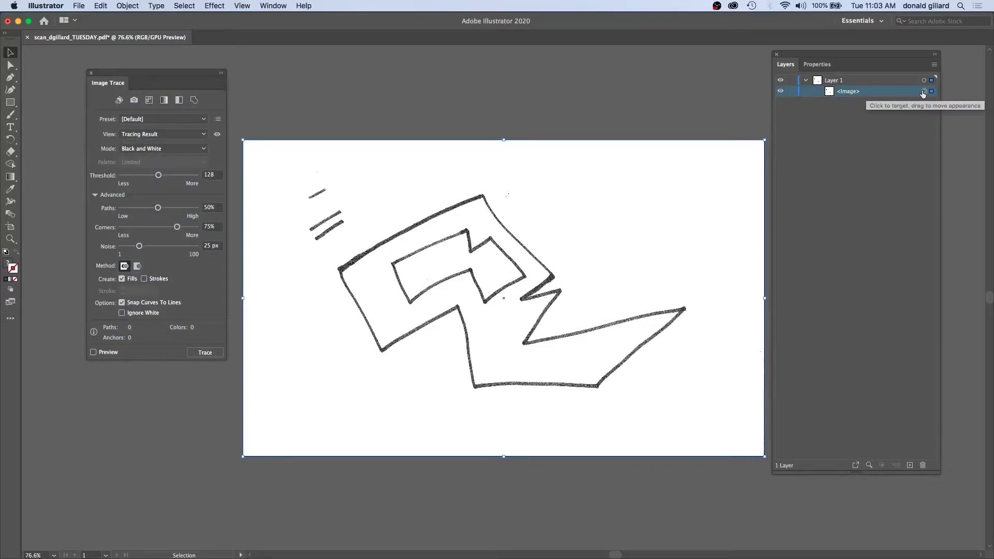
Step: Trace the scanned image in Black and White mode with Paths set to 1%, accepting the large-image prompt
left_click_drag(166, 74, 172, 78)
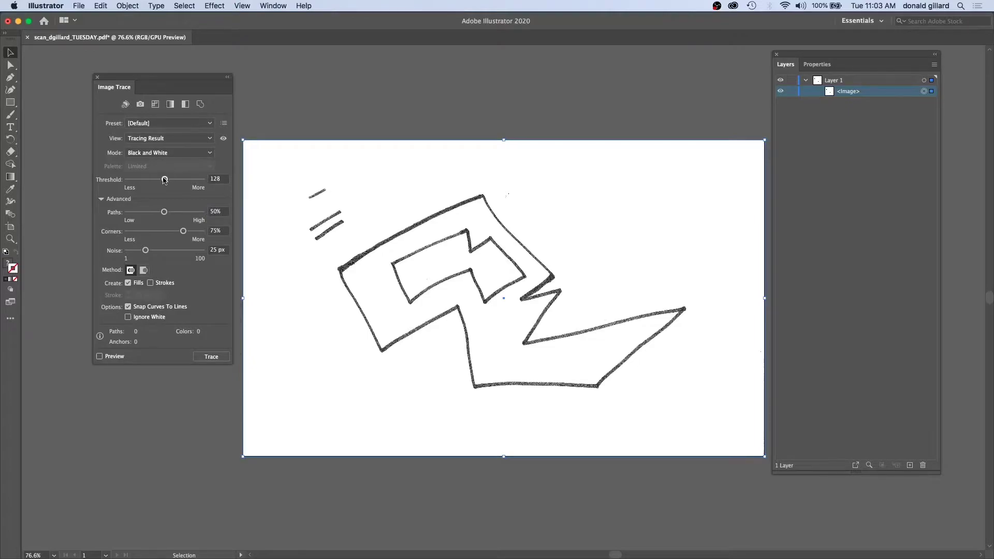
left_click(102, 200)
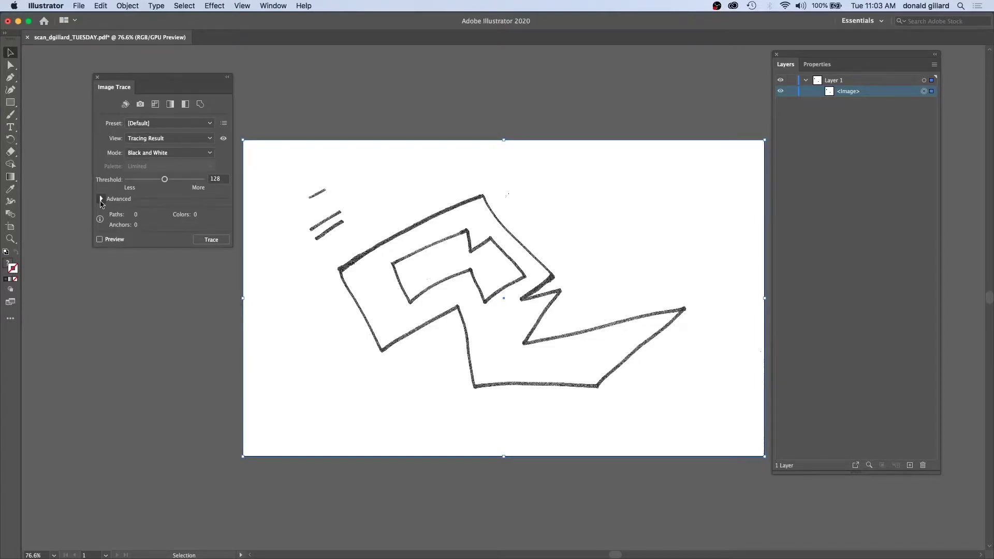
left_click(102, 199)
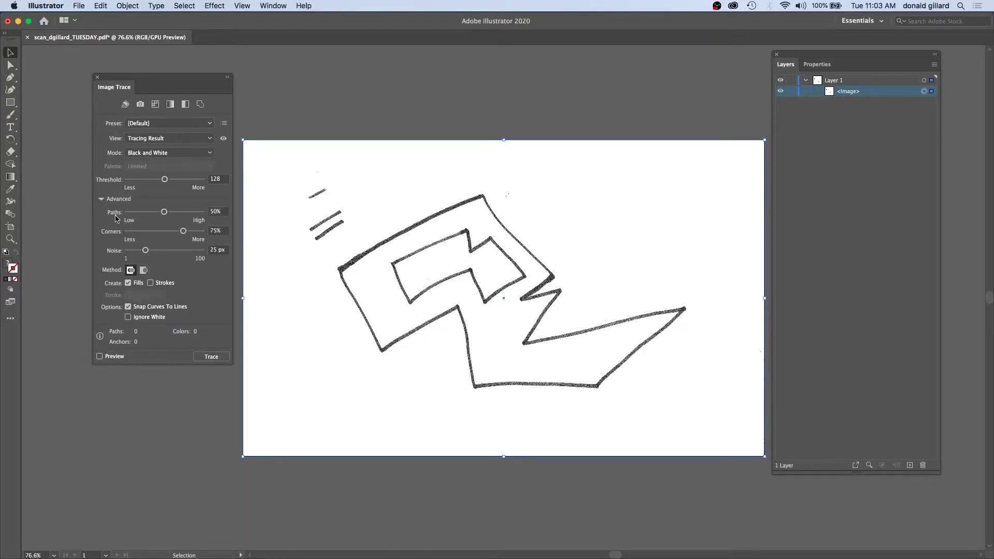
left_click_drag(164, 211, 111, 209)
left_click(209, 357)
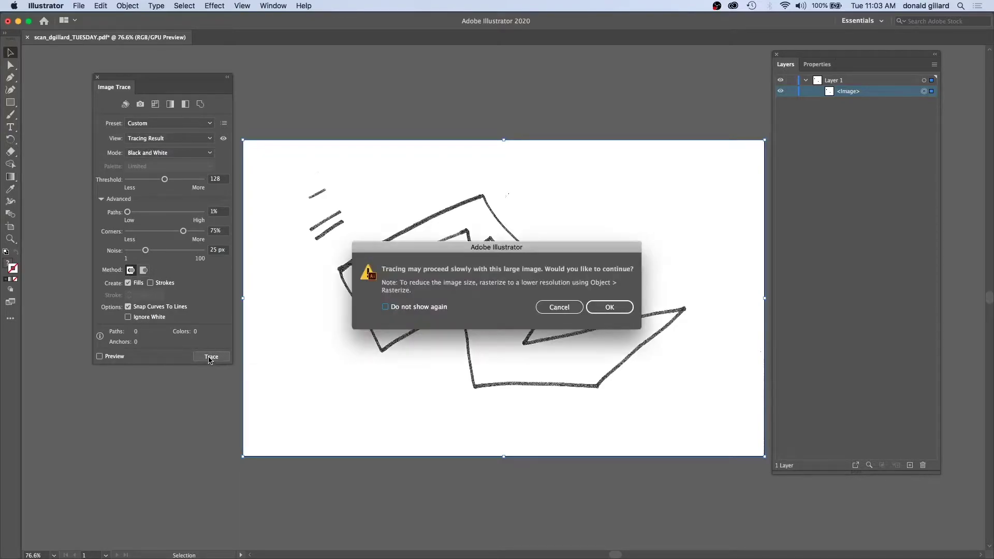
left_click_drag(465, 248, 466, 234)
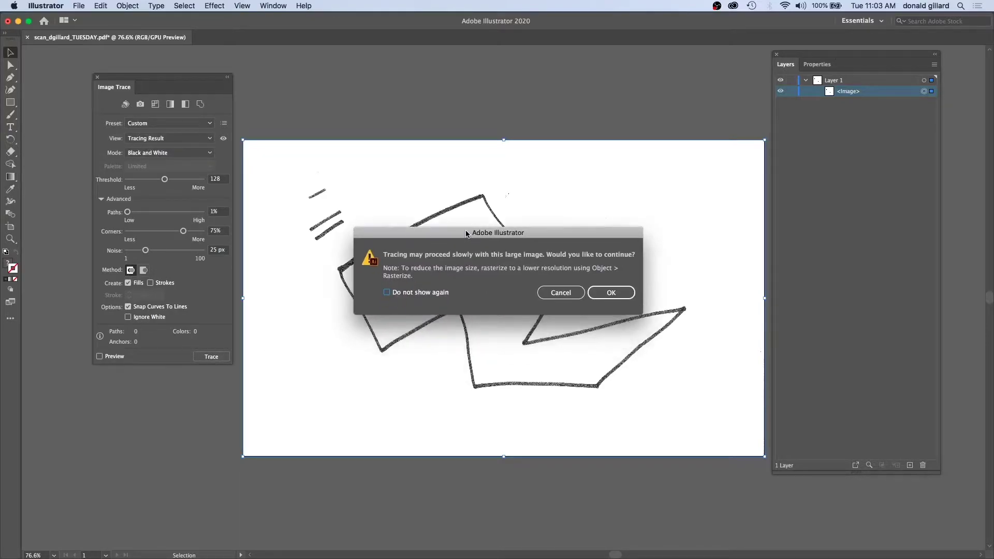
left_click(617, 298)
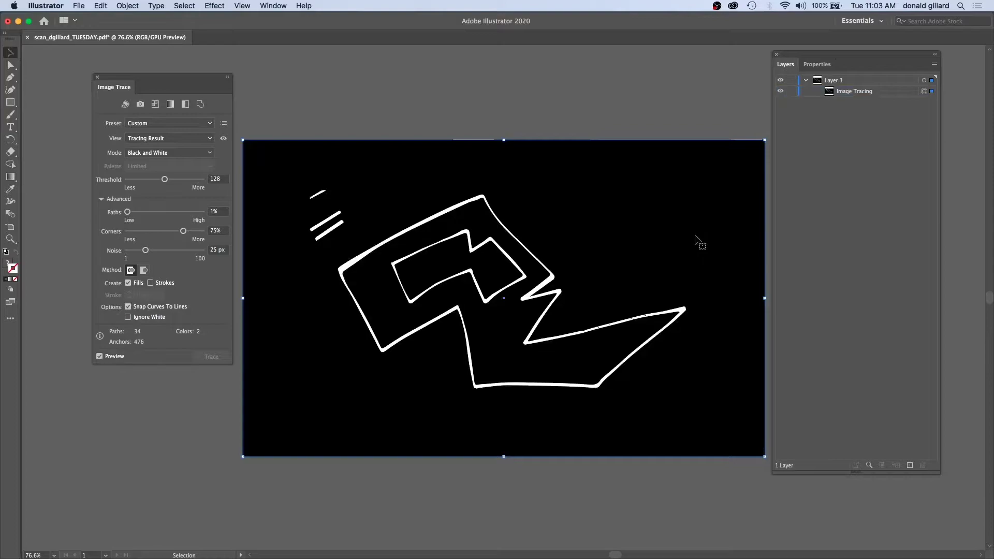
Step: Expand the image tracing into editable vector paths
left_click(127, 5)
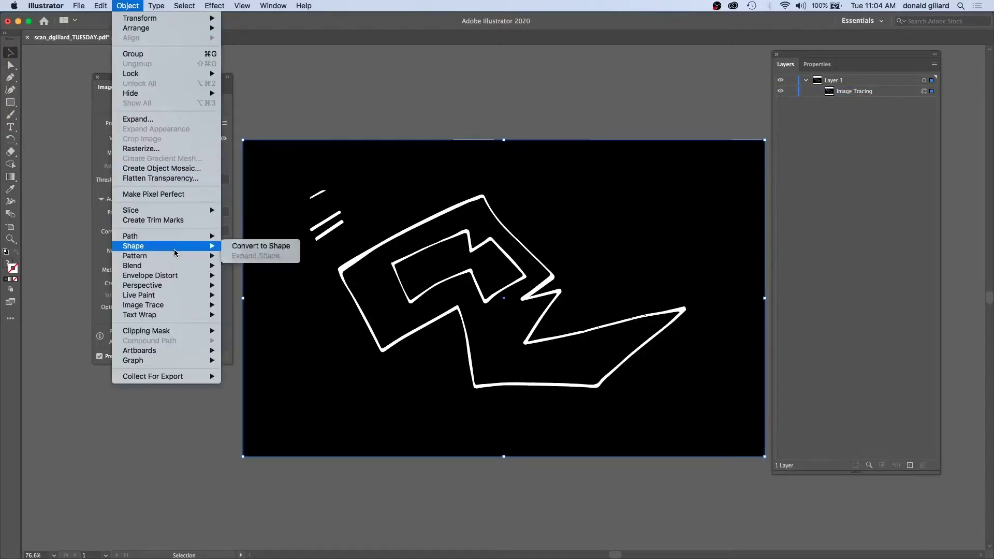
mouse_move(174, 305)
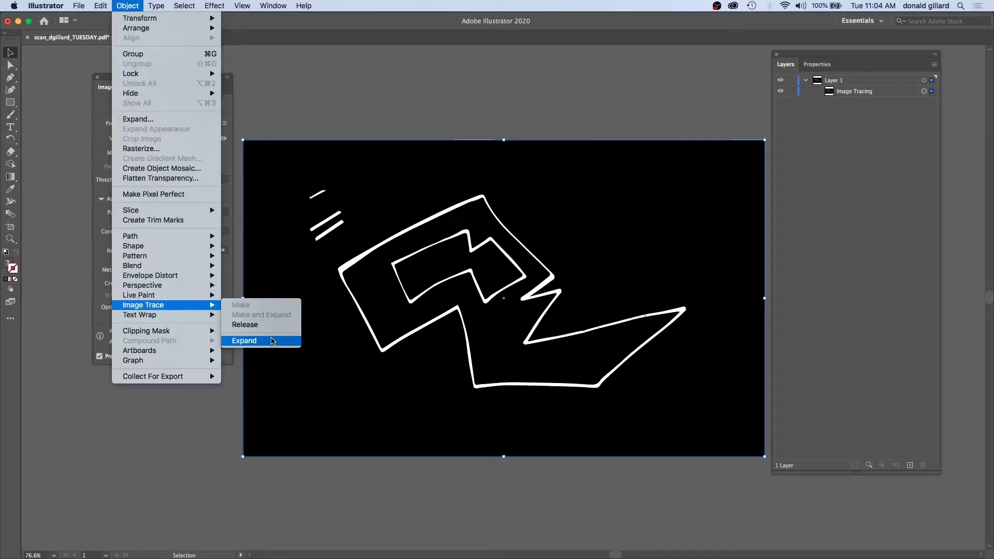
left_click(271, 341)
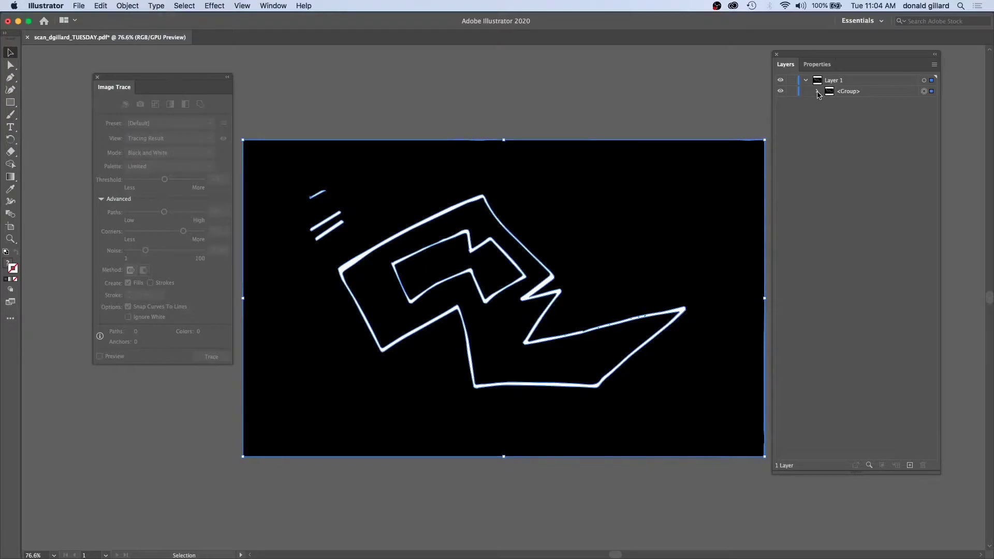
Step: Ungroup the expanded tracing into separate paths within Layer 1
left_click(887, 93)
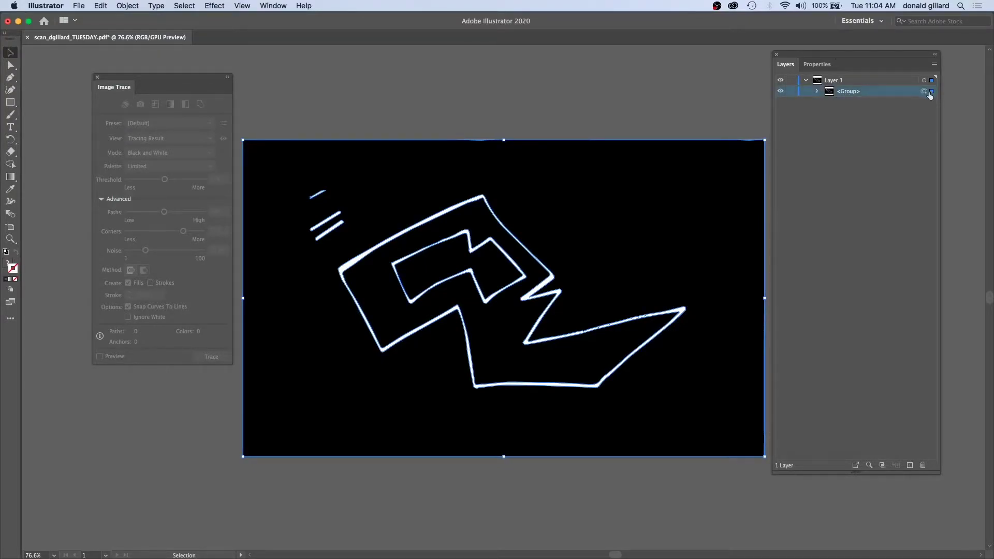
left_click(129, 7)
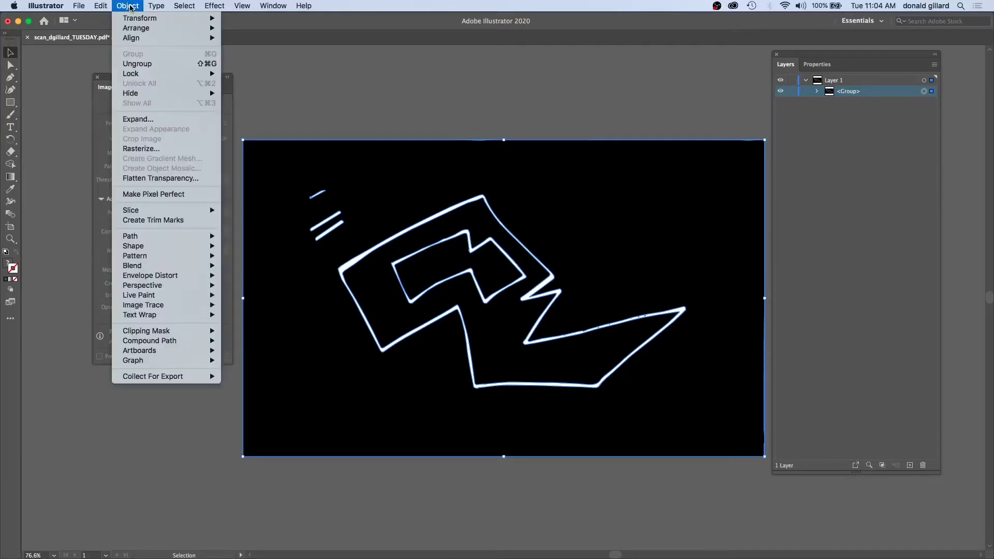
left_click(149, 63)
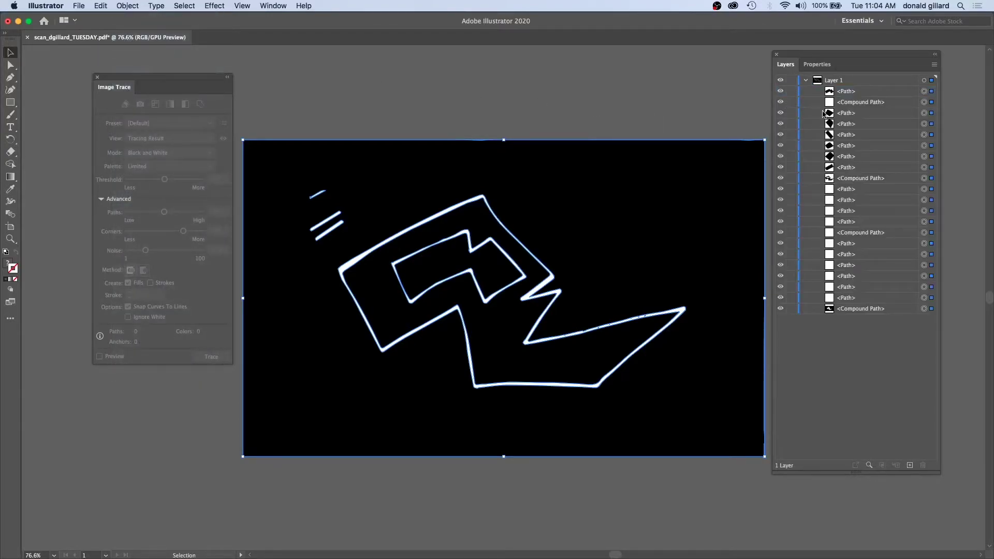
left_click(123, 7)
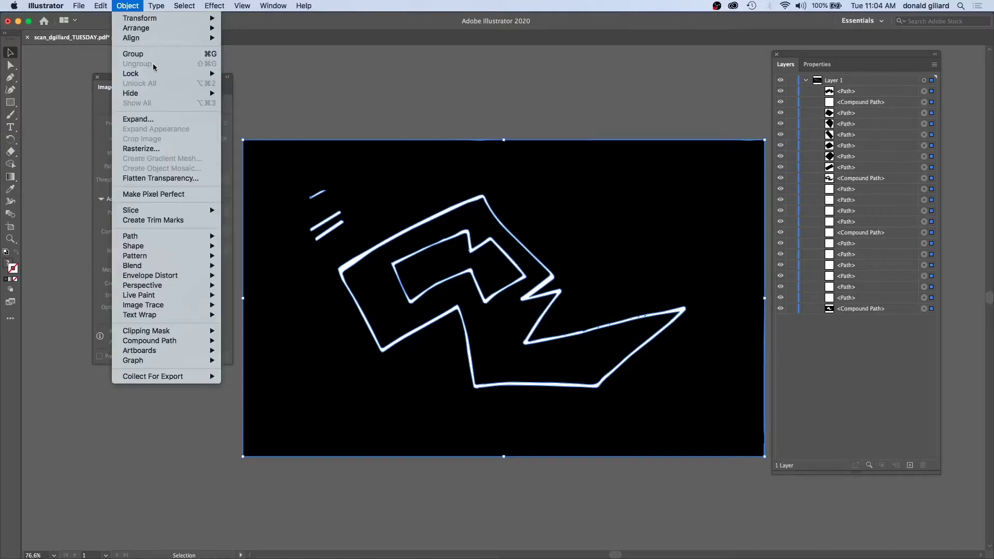
left_click(298, 79)
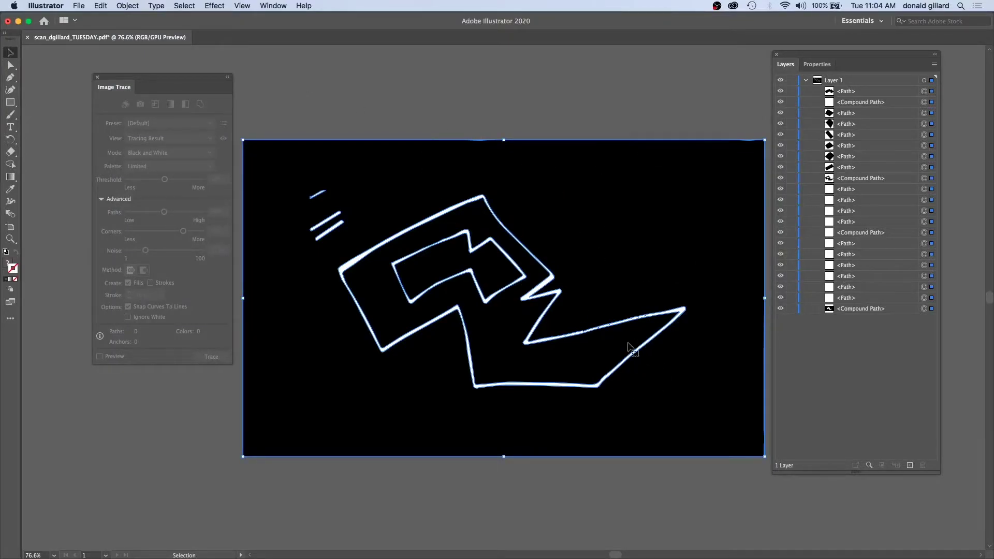
Step: Toggle the visibility of the lowest compound path in Layer 1 to examine which part of the tracing it contains
left_click(862, 307)
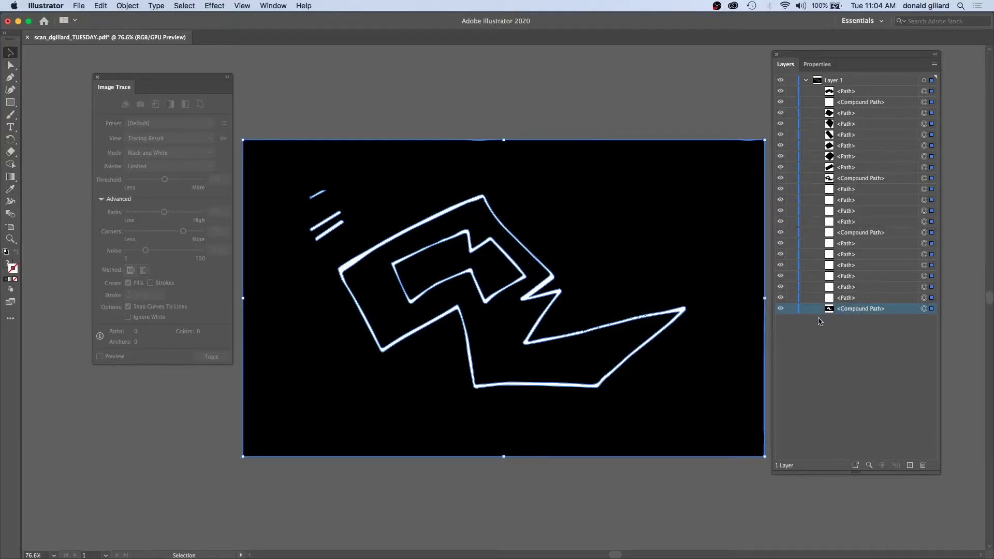
left_click(781, 309)
left_click(781, 309)
left_click(781, 308)
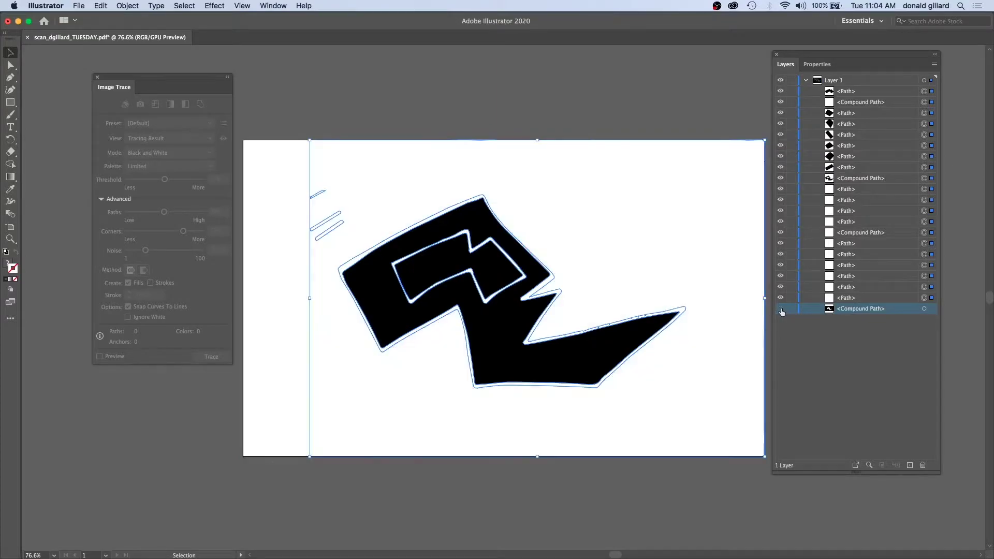
left_click(781, 308)
left_click(781, 308)
left_click(781, 309)
left_click(781, 309)
left_click(782, 309)
left_click(782, 309)
left_click(782, 309)
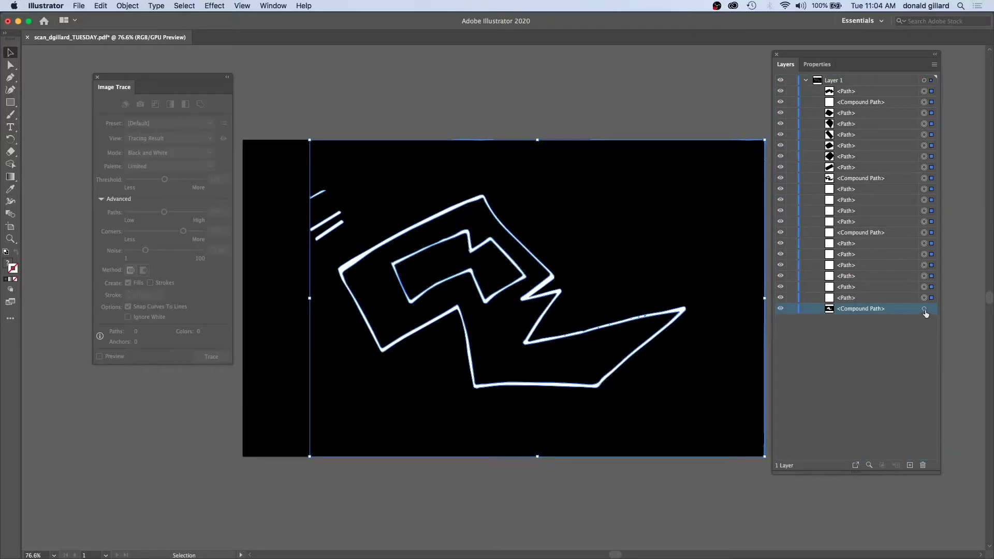
Step: Select only the lowest compound path in Layer 1 and release it into separate paths
left_click(924, 309)
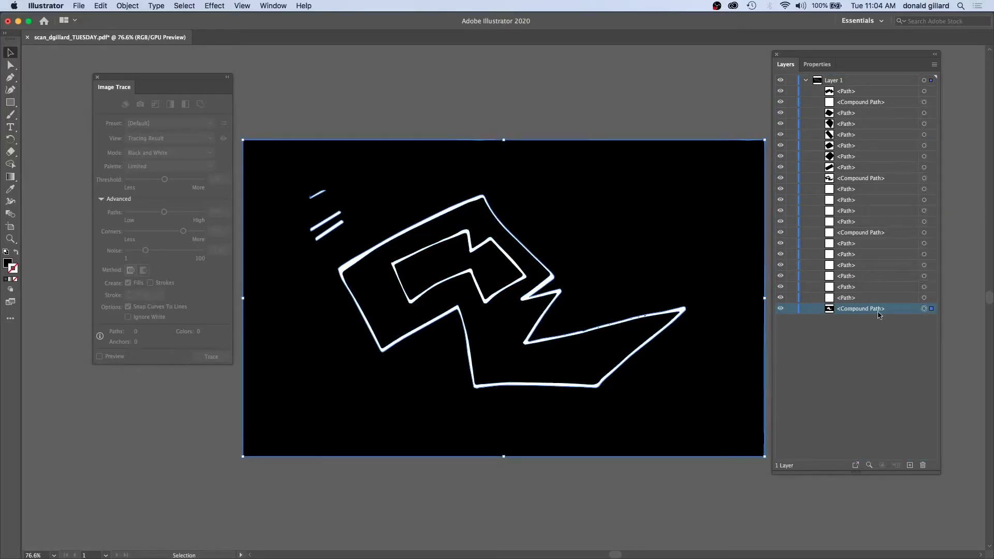
left_click(127, 5)
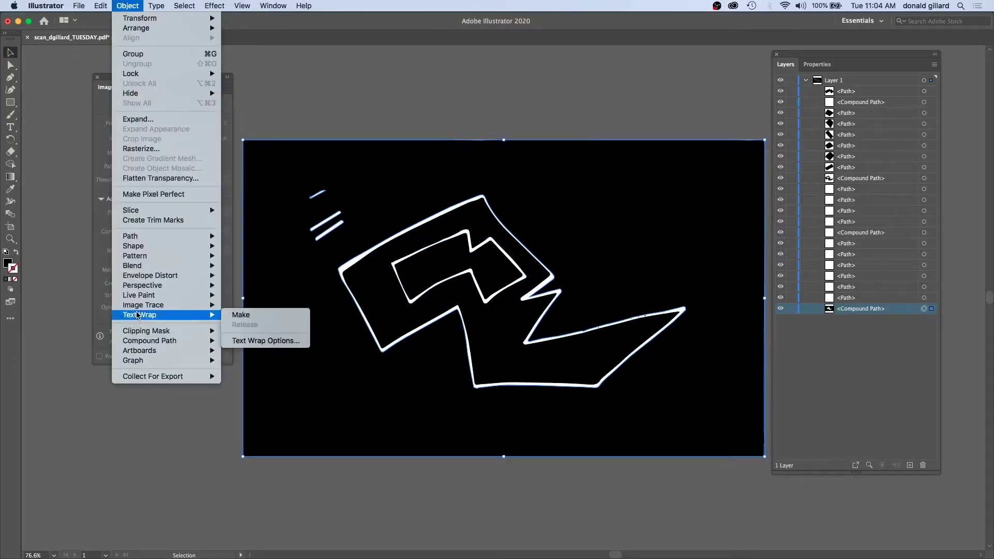
mouse_move(158, 342)
left_click(298, 351)
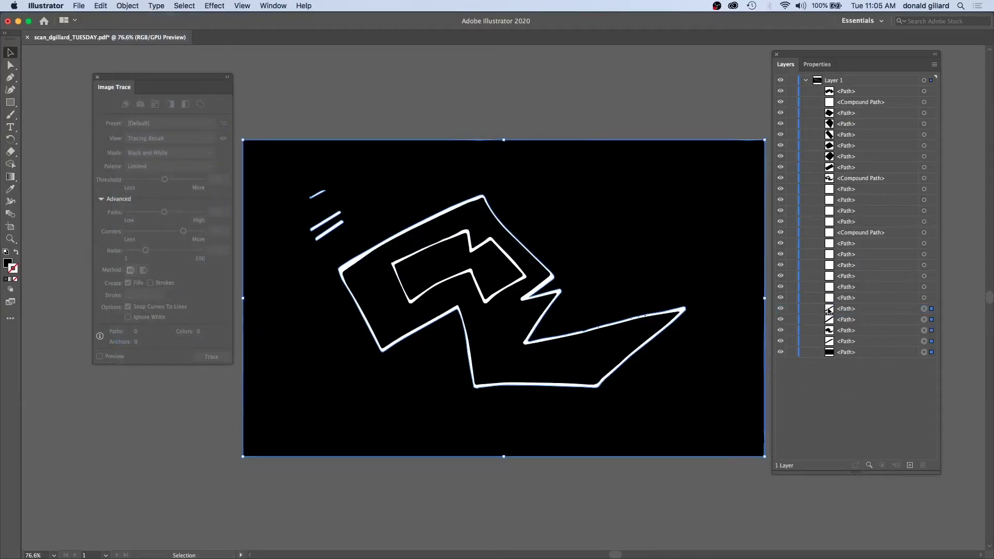
Step: Delete the five paths released from the lowest compound path, including the black background
left_click(853, 352)
left_click(780, 352)
left_click(780, 353)
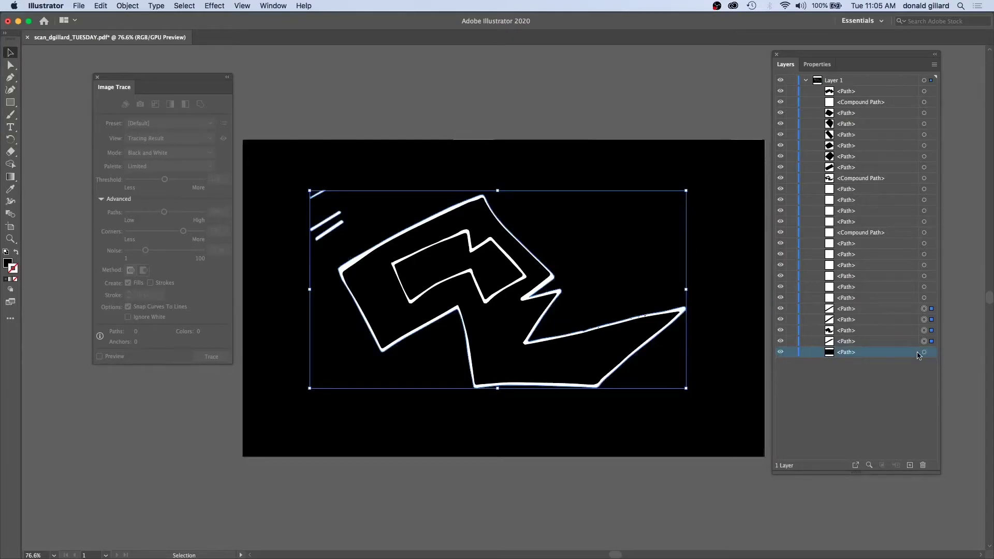
left_click(851, 311)
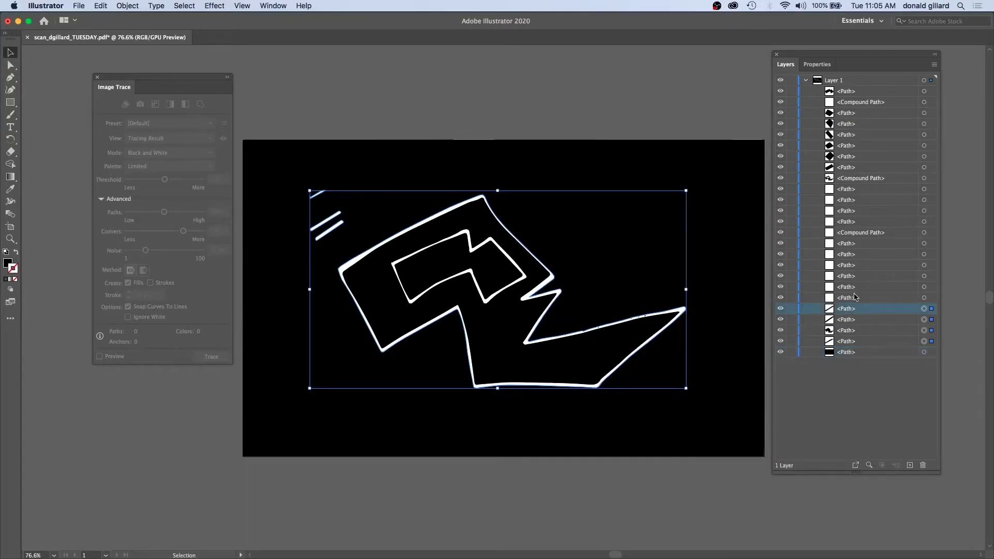
left_click(896, 353, "shift")
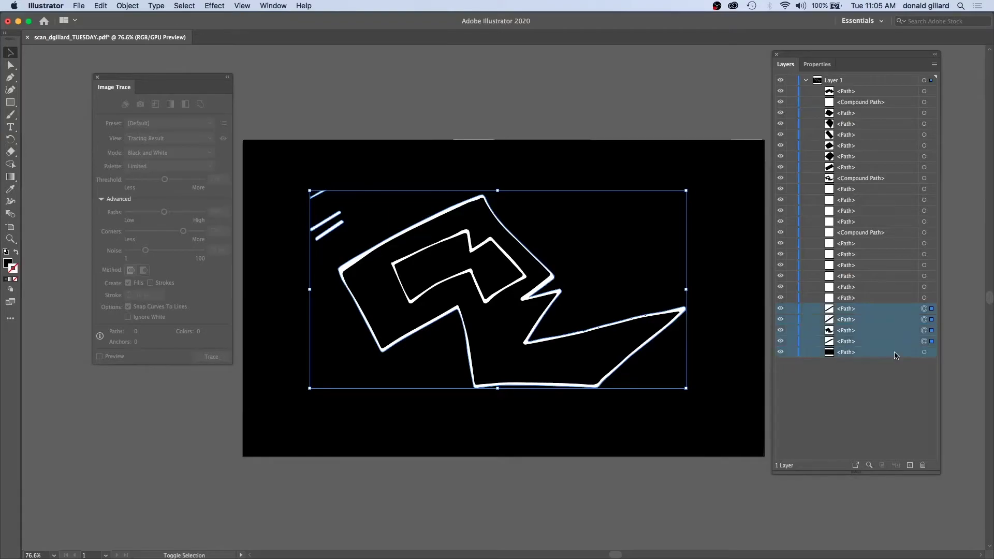
left_click(922, 466)
Step: Delete the remaining black-filled artwork: the large outer shape, the inner shape and the six small speck paths
left_click(570, 306)
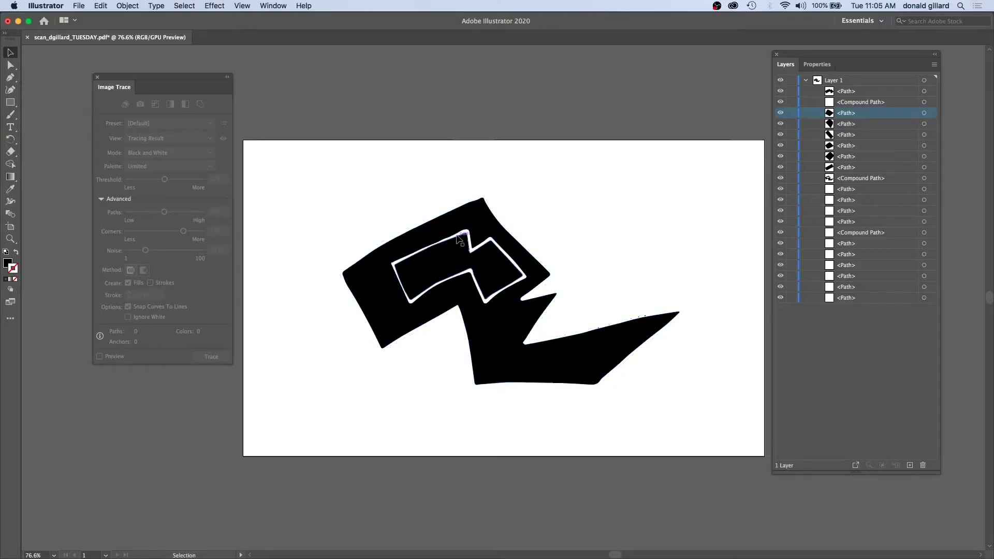
left_click(429, 239)
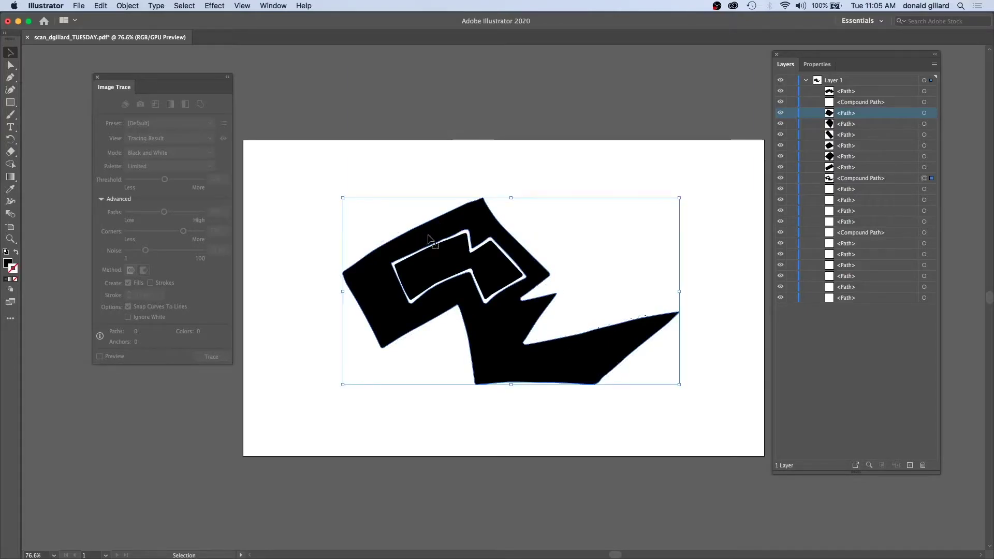
key("Delete")
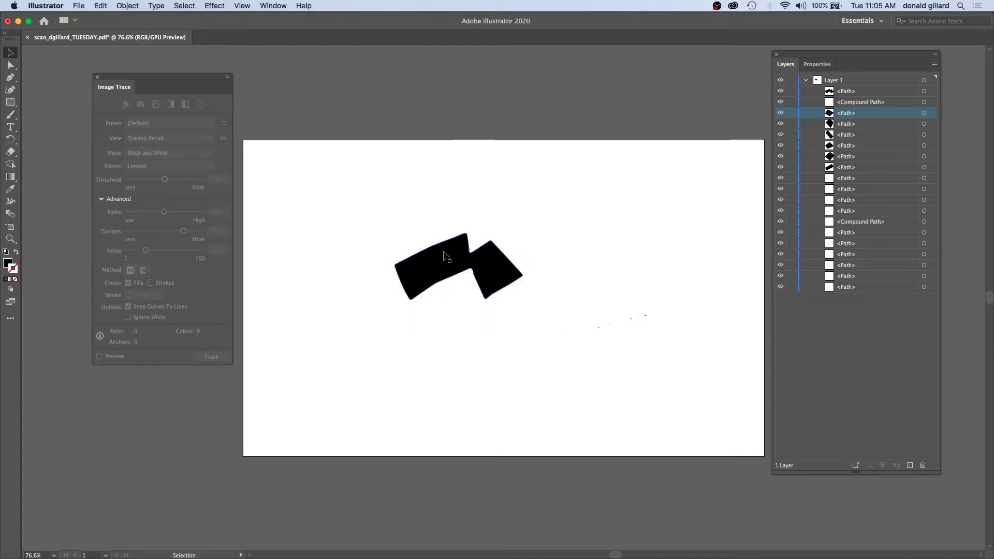
left_click(445, 256)
key("Delete")
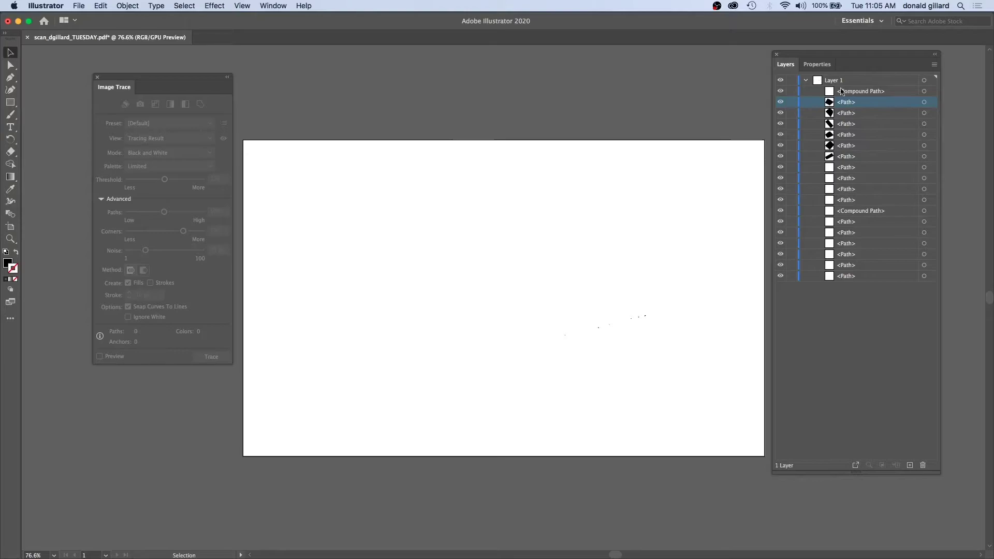
left_click(861, 155, "shift")
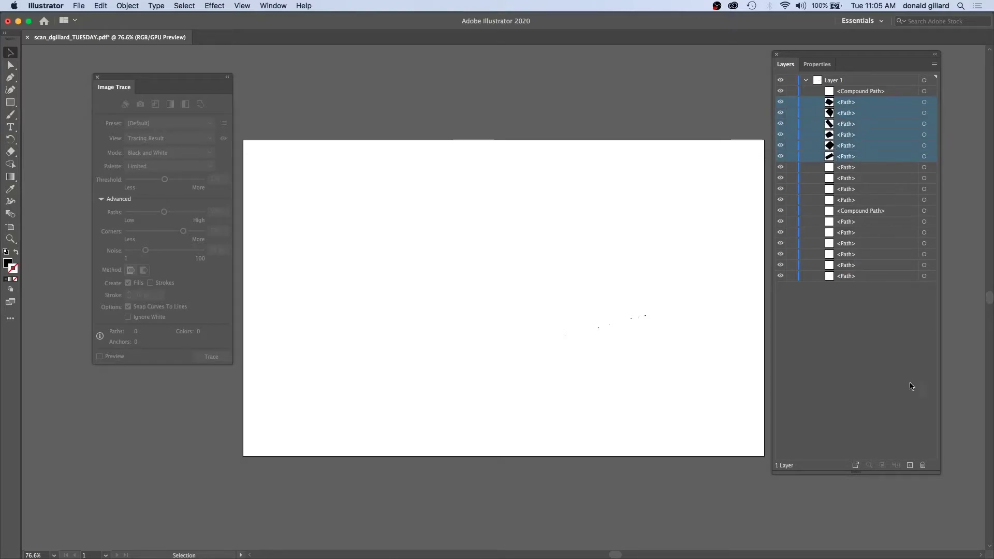
left_click(922, 465)
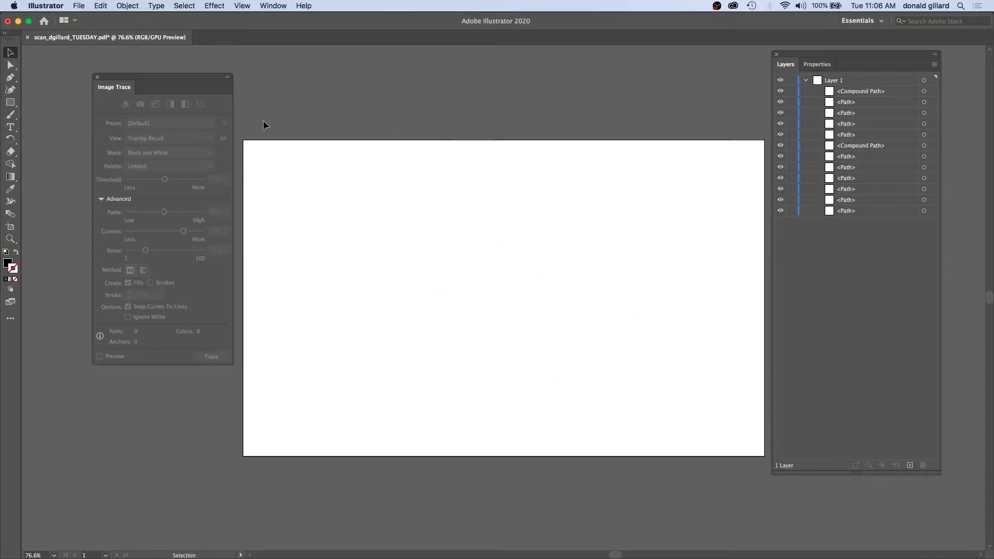
Step: Select all the remaining white paths on the artboard and set their fill to None
mouse_move(259, 118)
left_mouse_down()
mouse_move(275, 152)
mouse_move(394, 284)
mouse_move(725, 495)
mouse_move(771, 495)
left_mouse_up()
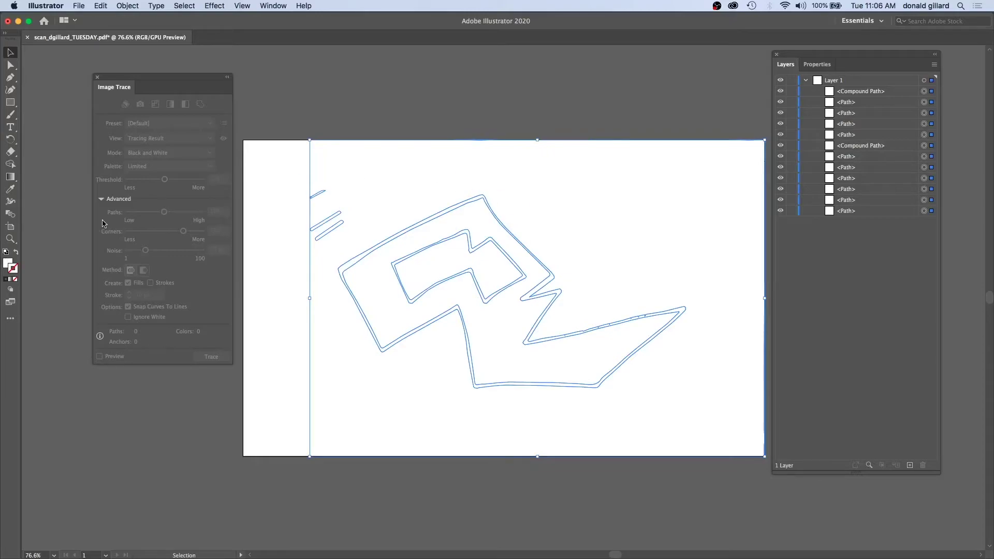
key("x")
left_click(7, 263)
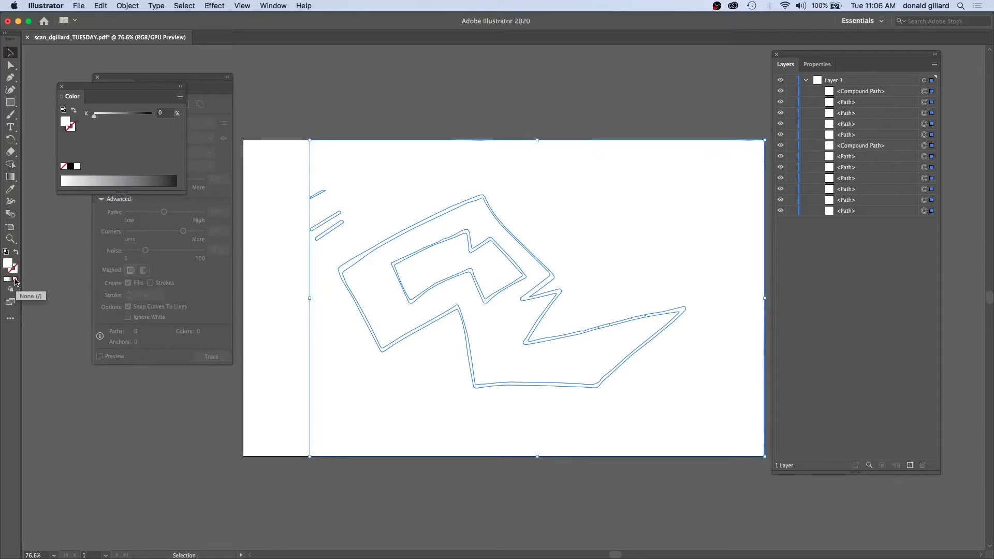
left_click(15, 280)
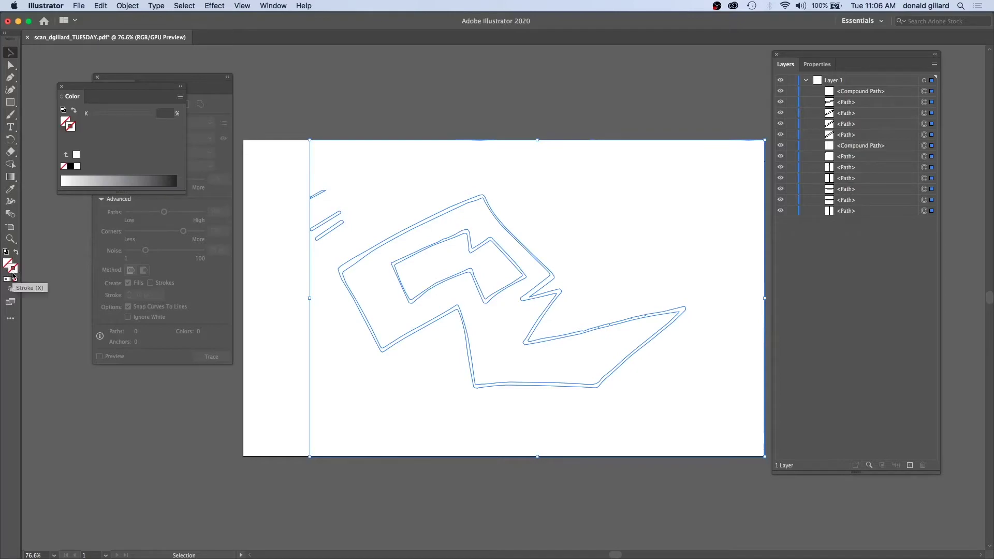
Step: Set the stroke of the selected paths to red, FF0000, and deselect them
double_click(14, 273)
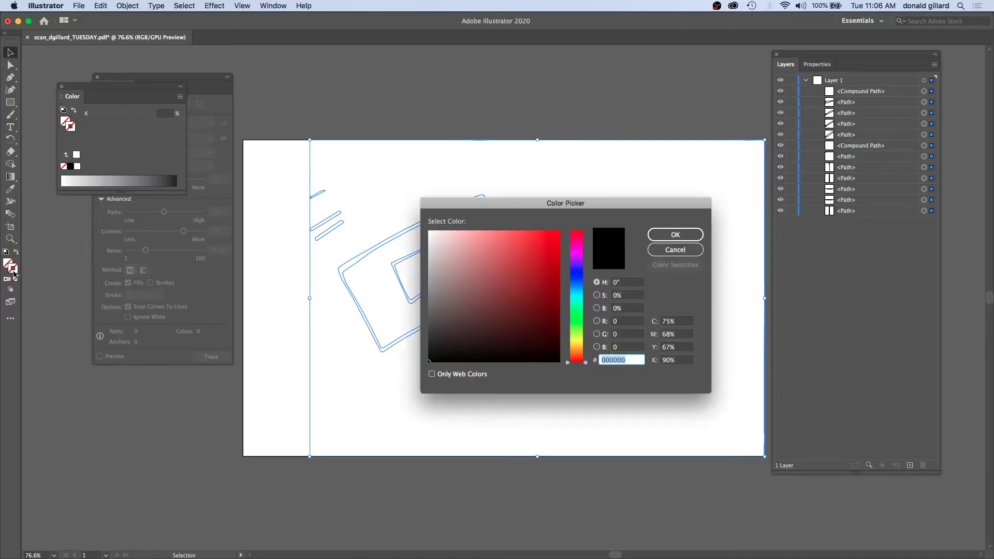
mouse_move(524, 203)
left_mouse_down()
mouse_move(617, 209)
mouse_move(565, 267)
mouse_move(361, 285)
left_mouse_up()
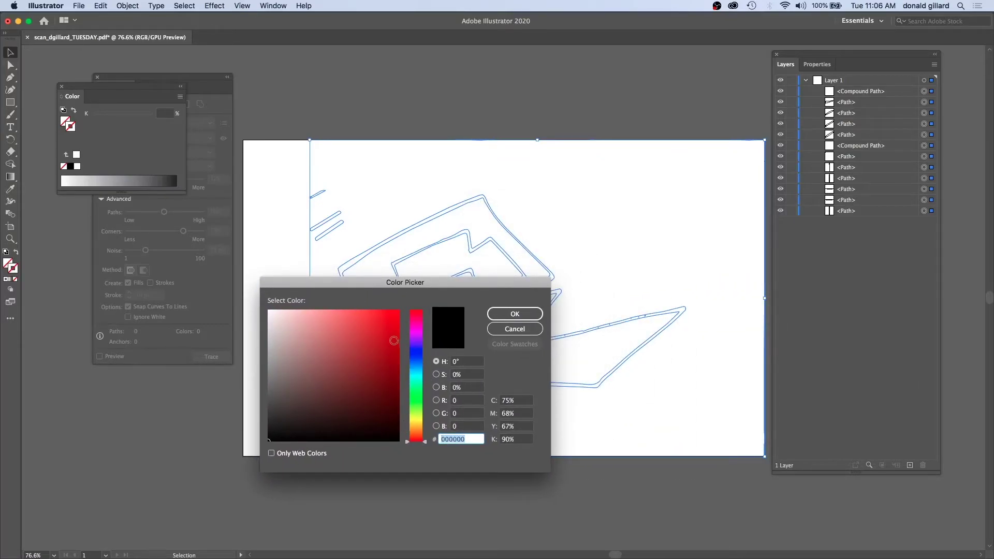
mouse_move(383, 334)
left_mouse_down()
mouse_move(420, 300)
mouse_move(406, 297)
left_mouse_up()
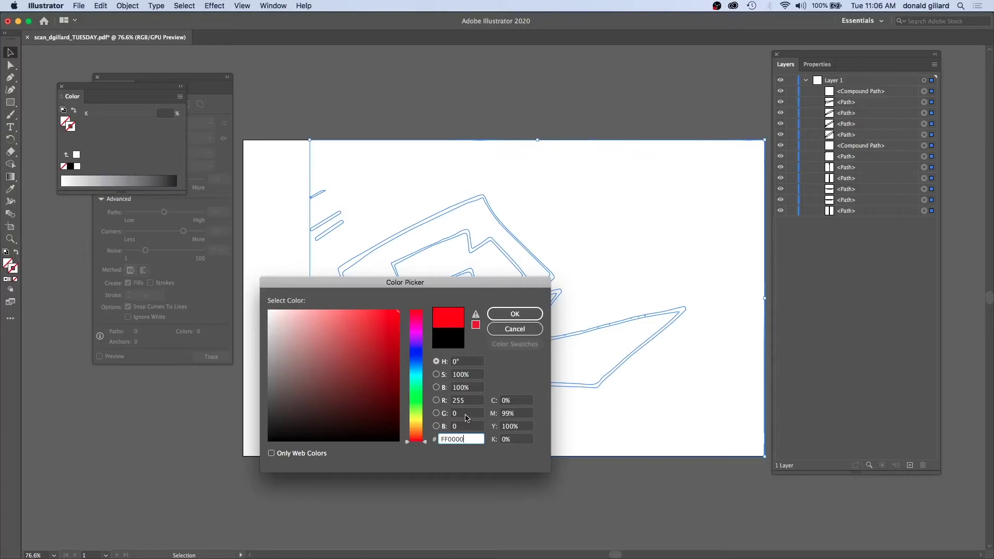
left_click(507, 318)
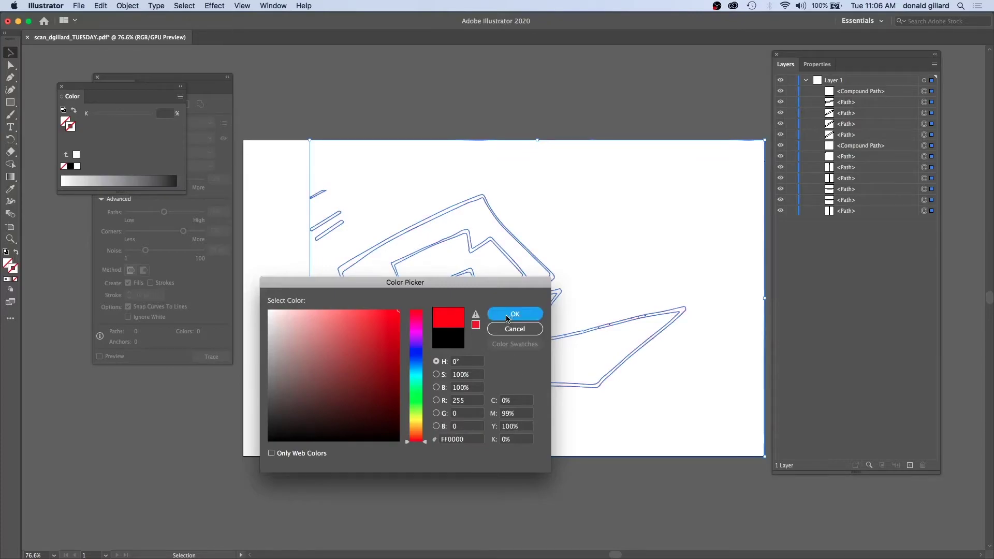
left_click(268, 350)
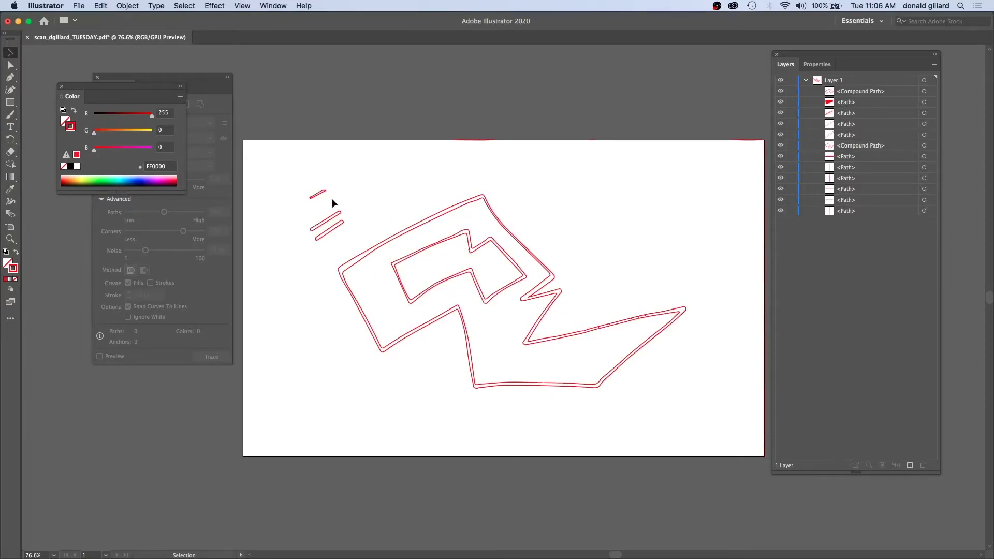
Step: Delete the stray marks beside the drawing and the stray paths along the artboard's top and right edges
left_click_drag(317, 217, 353, 241)
key("Delete")
mouse_move(318, 110)
left_mouse_down()
mouse_move(781, 228)
mouse_move(777, 185)
mouse_move(756, 158)
mouse_move(485, 151)
mouse_move(767, 151)
left_mouse_up()
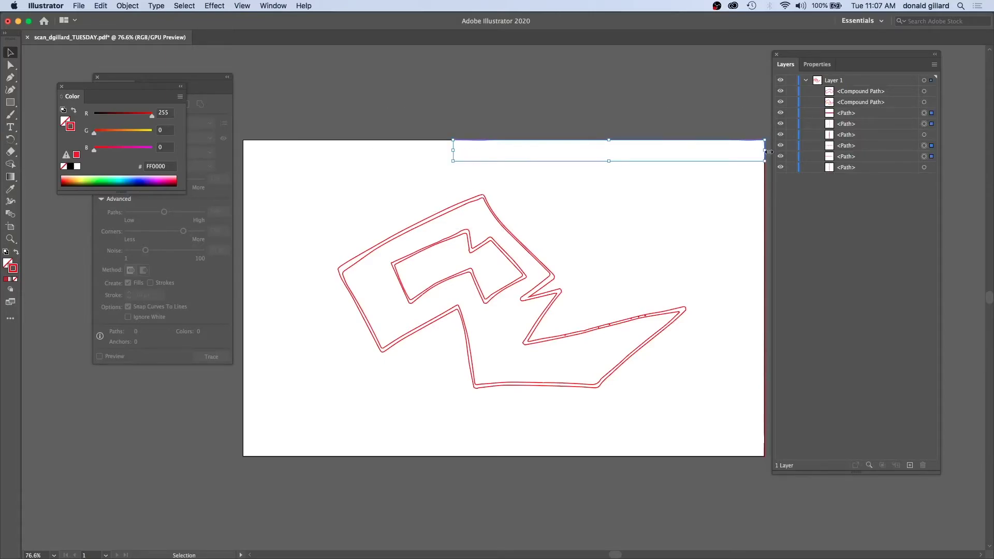
key("Delete")
mouse_move(745, 132)
left_mouse_down()
mouse_move(754, 476)
mouse_move(787, 481)
mouse_move(768, 478)
left_mouse_up()
key("Delete")
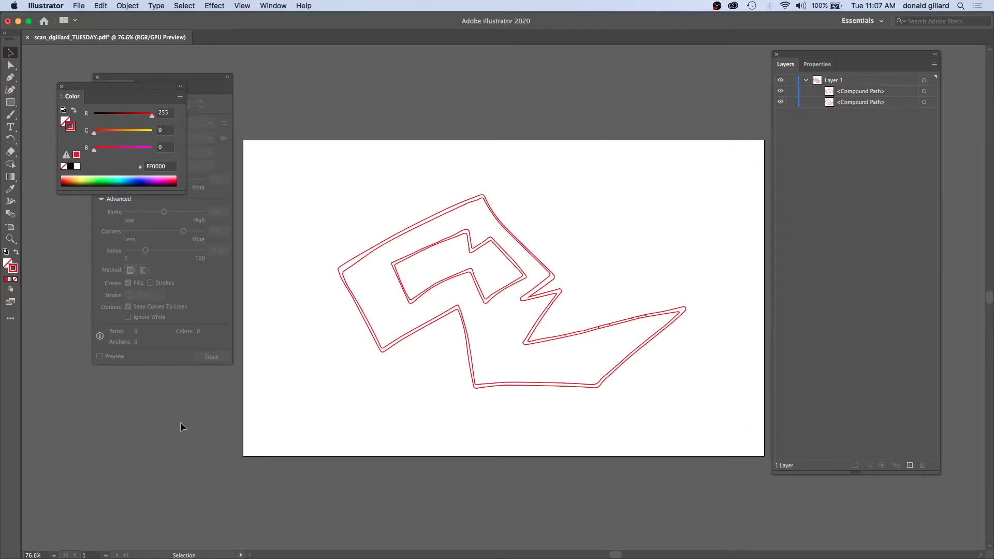
scroll(181, 423, "down", 2)
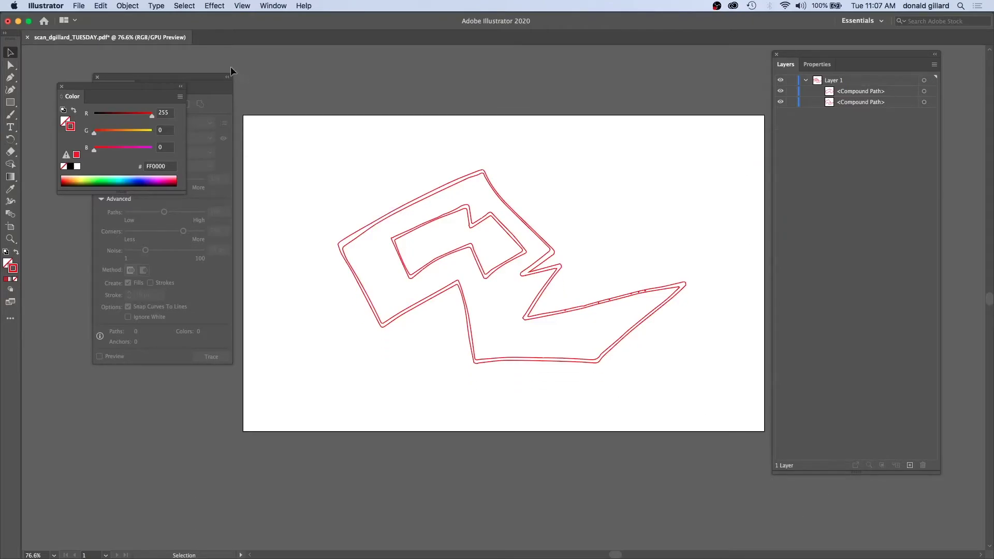
left_click_drag(236, 106, 290, 433)
Step: Hide and show the two remaining compound paths to examine which outline each one holds
left_click(871, 93)
left_click(780, 102)
left_click(780, 91)
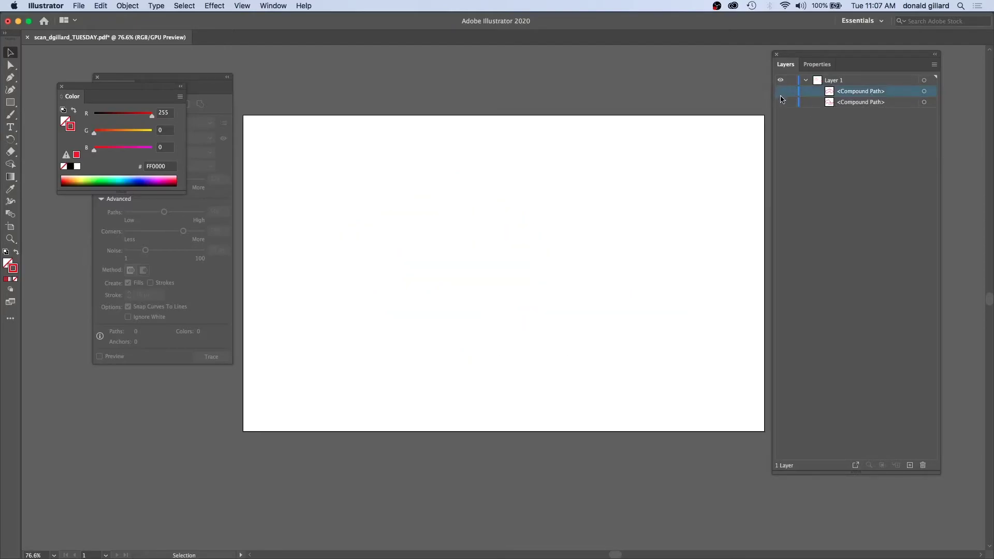
left_click(780, 92)
left_click(780, 102)
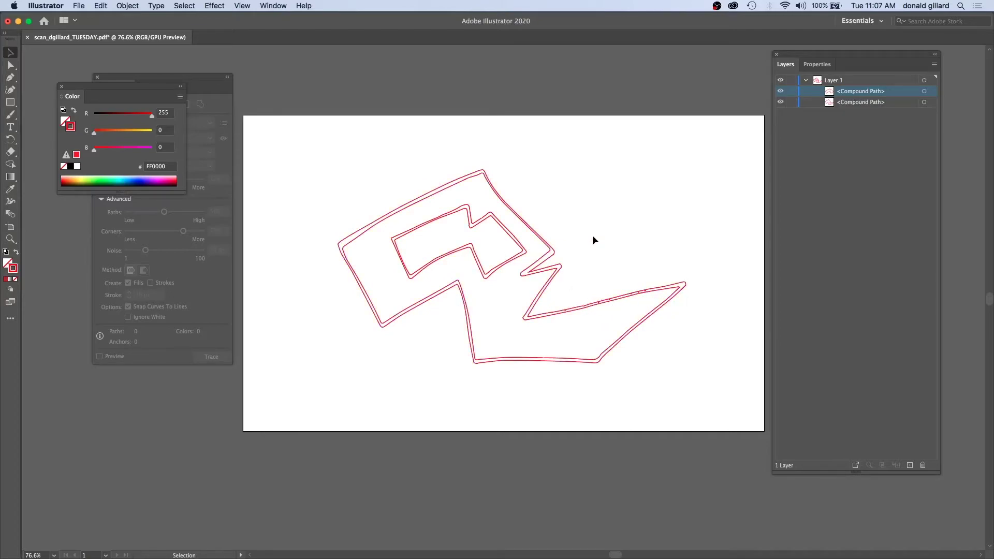
Step: Release the inner shape's compound path into separate paths
left_click(516, 239)
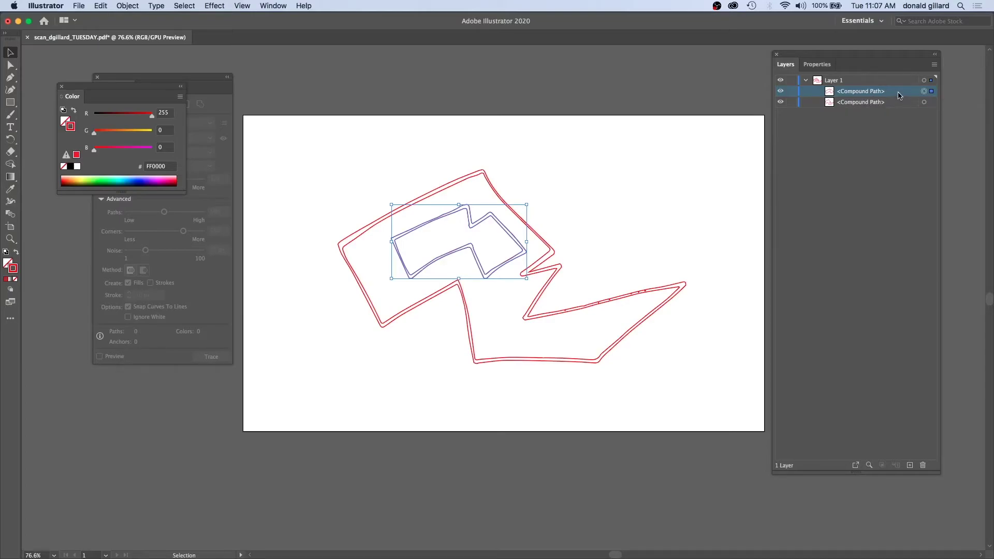
left_click(136, 6)
mouse_move(155, 343)
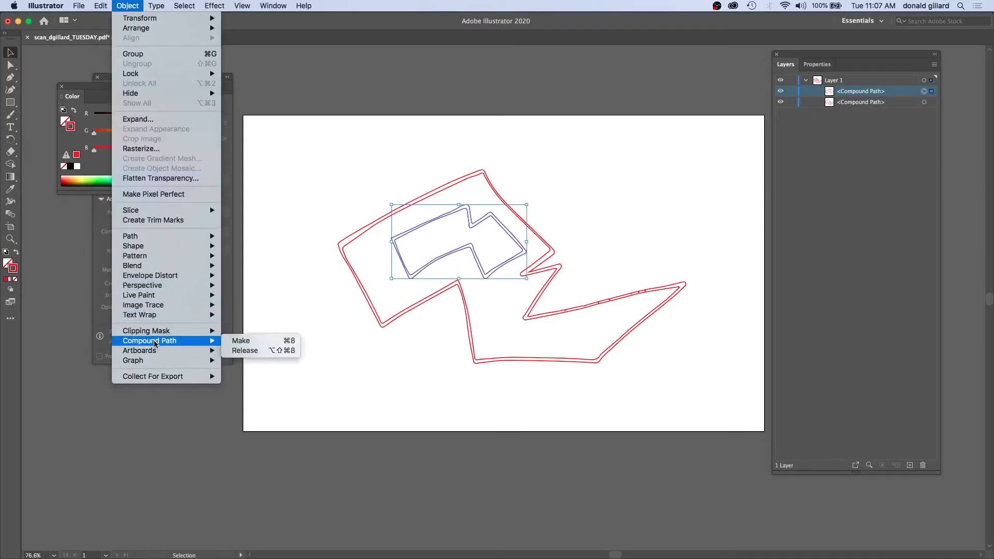
left_click(236, 355)
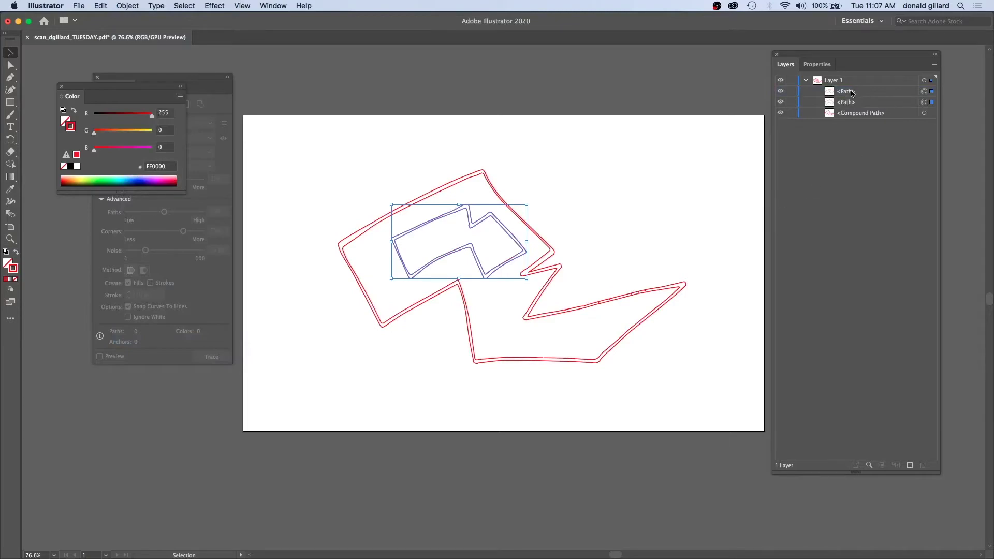
Step: Release the large outer shape's compound path into separate paths and deselect them
left_click(853, 115)
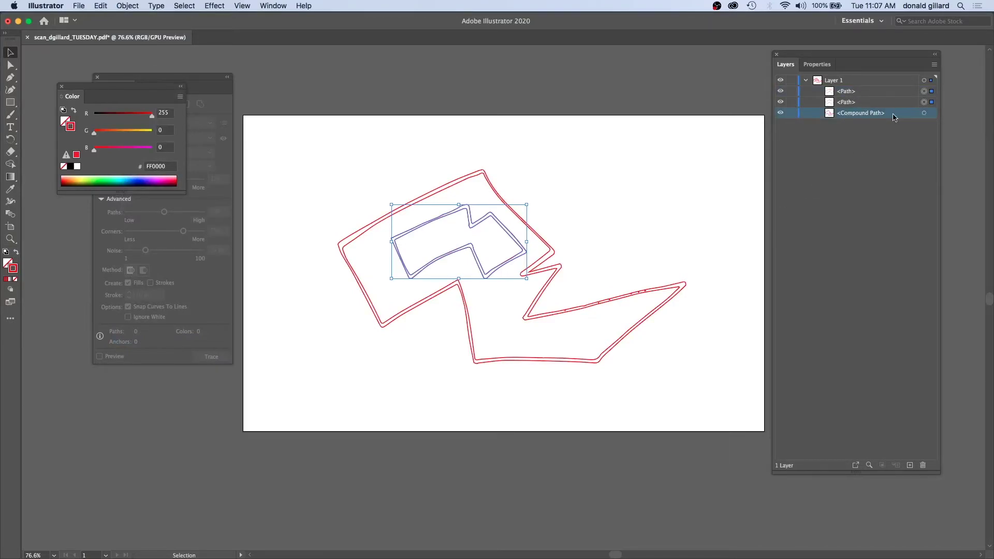
left_click(926, 113)
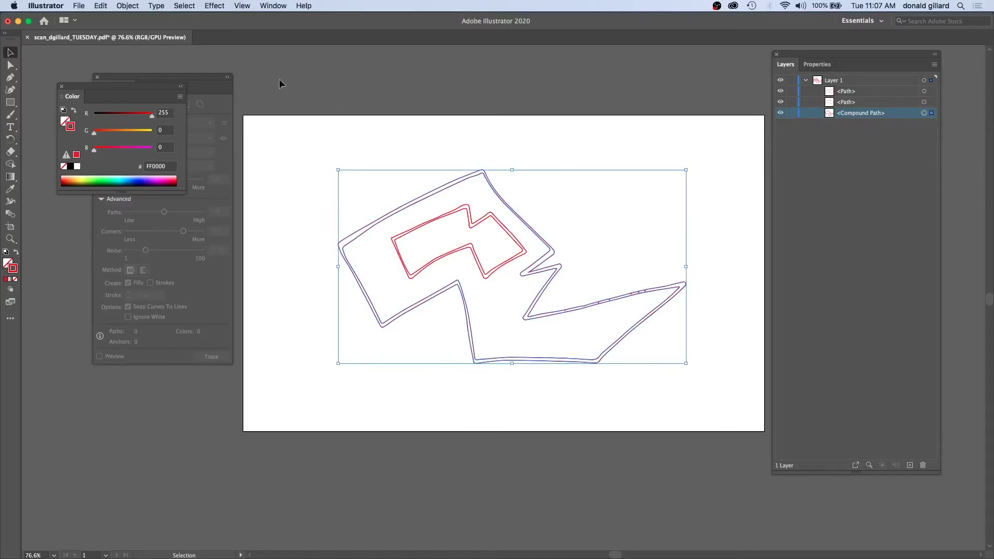
left_click(120, 8)
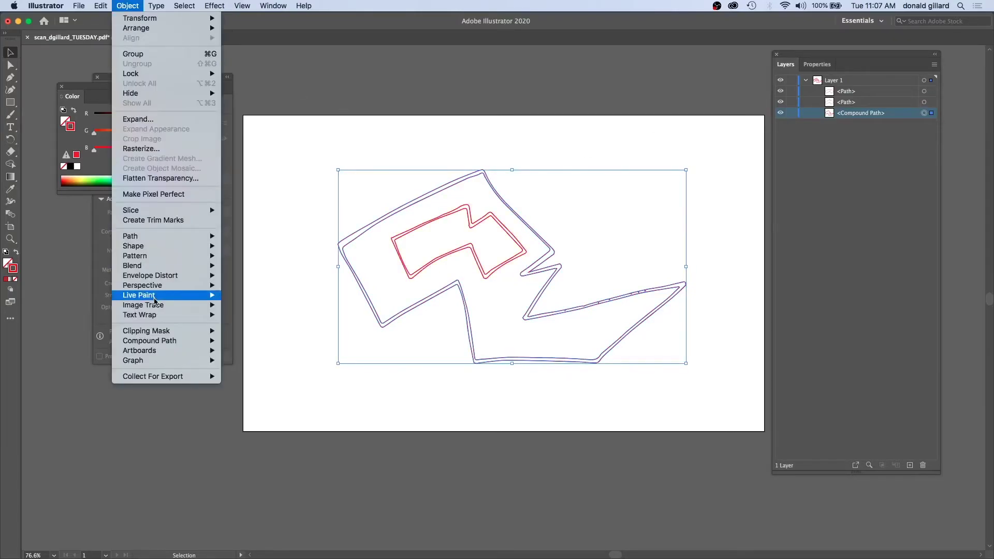
mouse_move(151, 344)
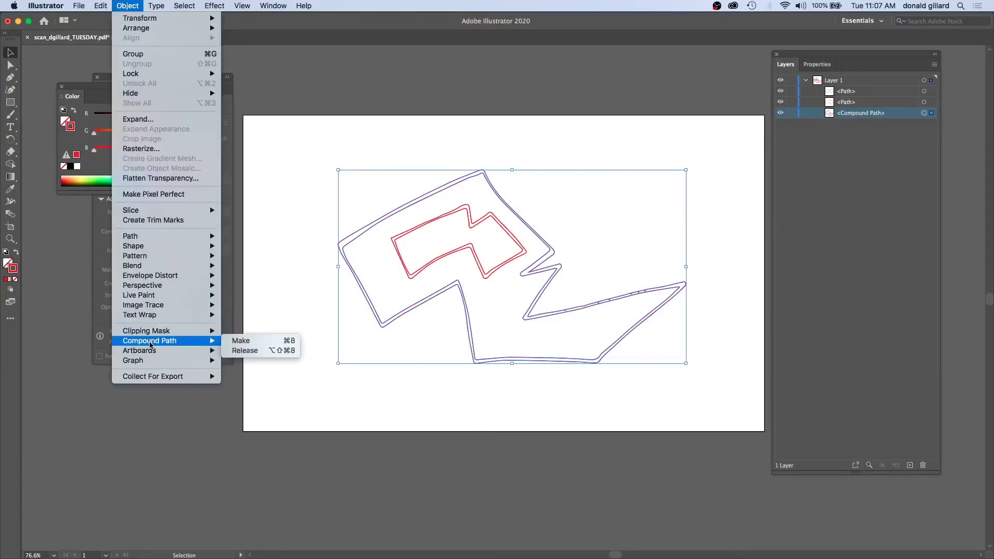
left_click(237, 351)
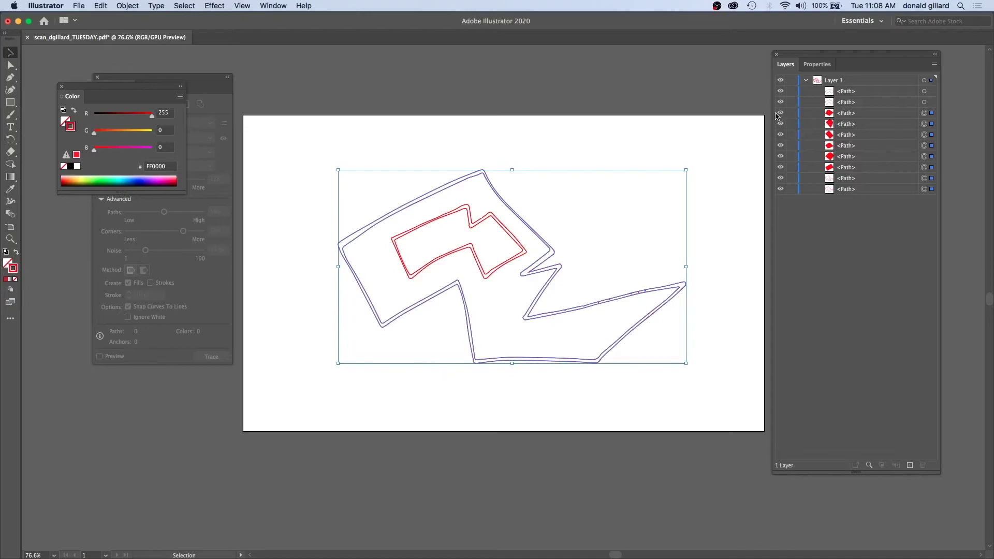
left_click(704, 252)
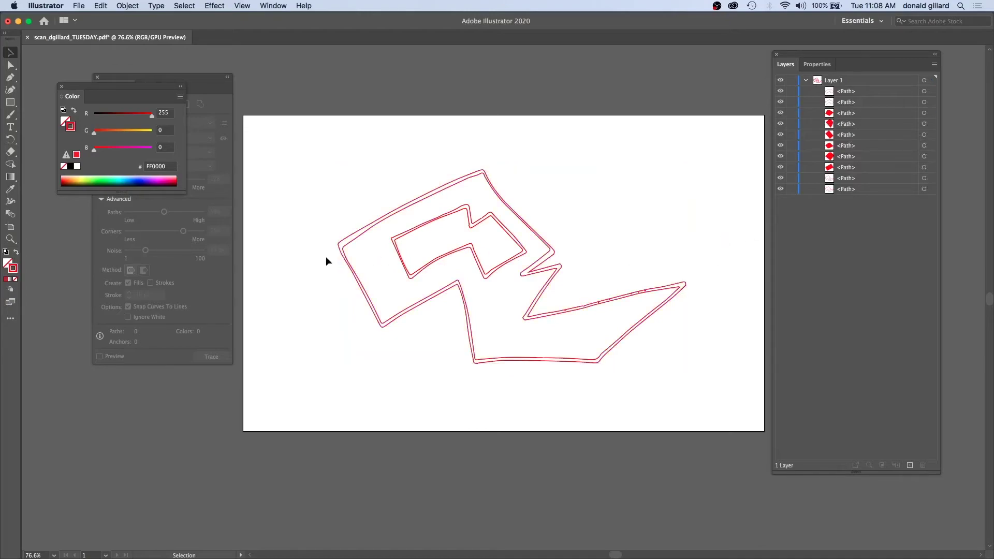
Step: Delete the six tiny speck paths lying between the outer shape's double lines
left_click(10, 239)
left_click_drag(623, 288, 742, 359)
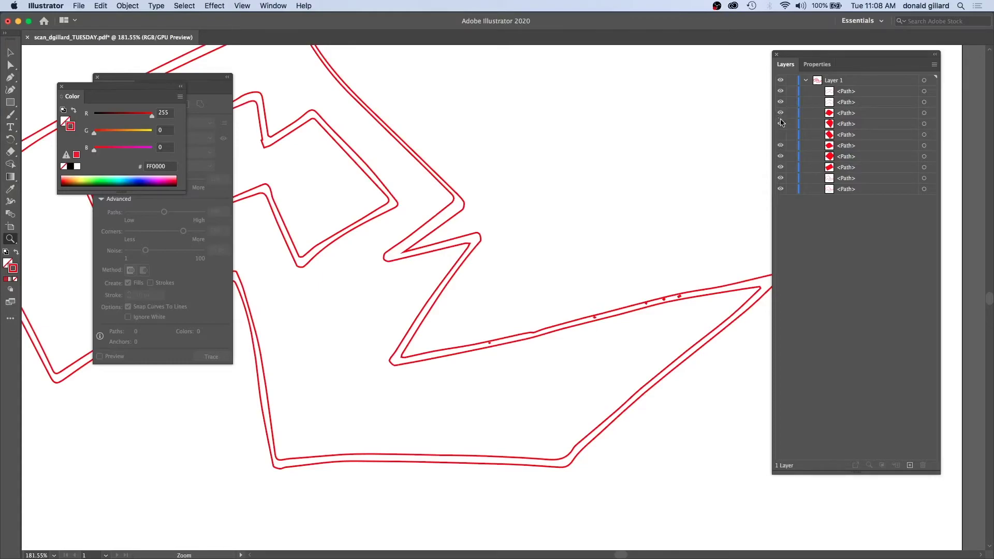
left_click(780, 134)
left_click(873, 114)
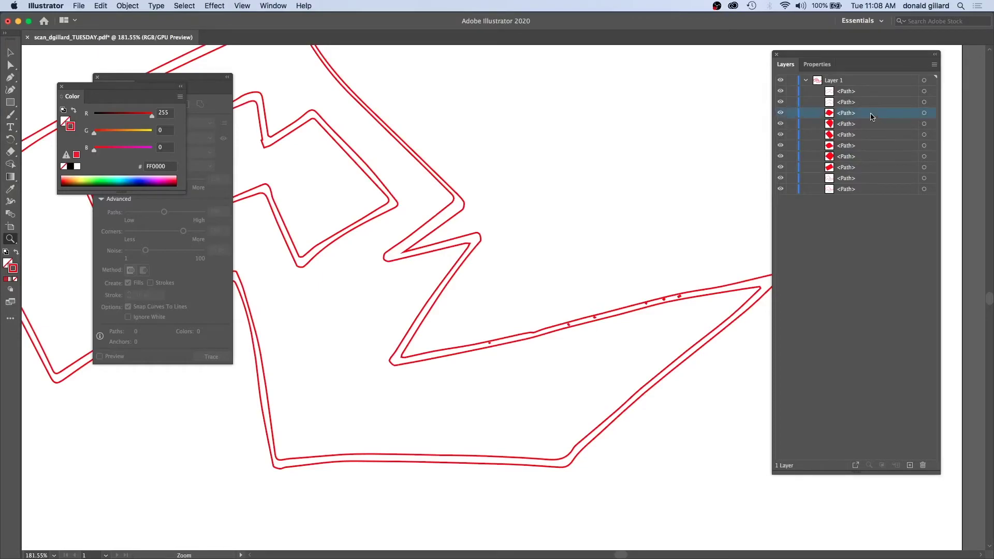
left_click(867, 167, "shift")
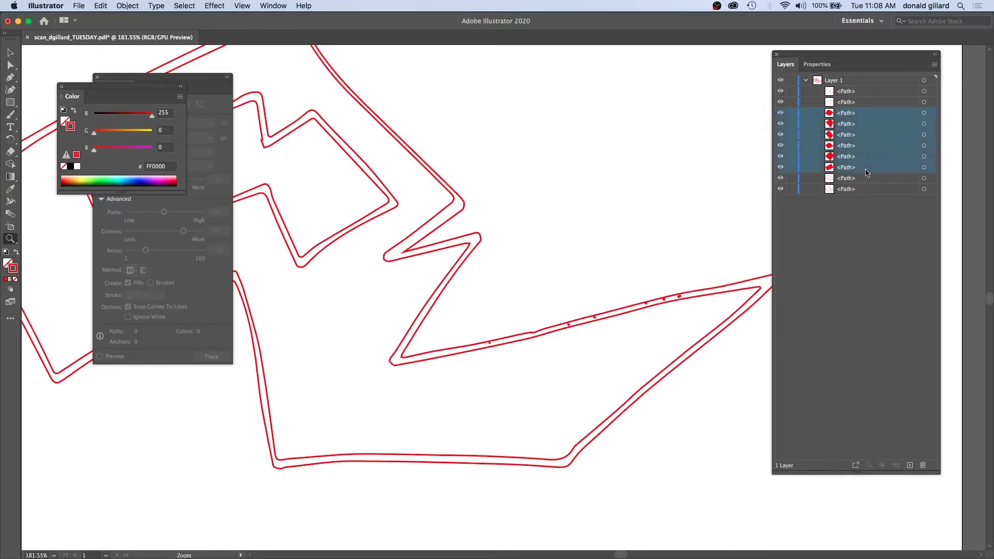
left_click(923, 466)
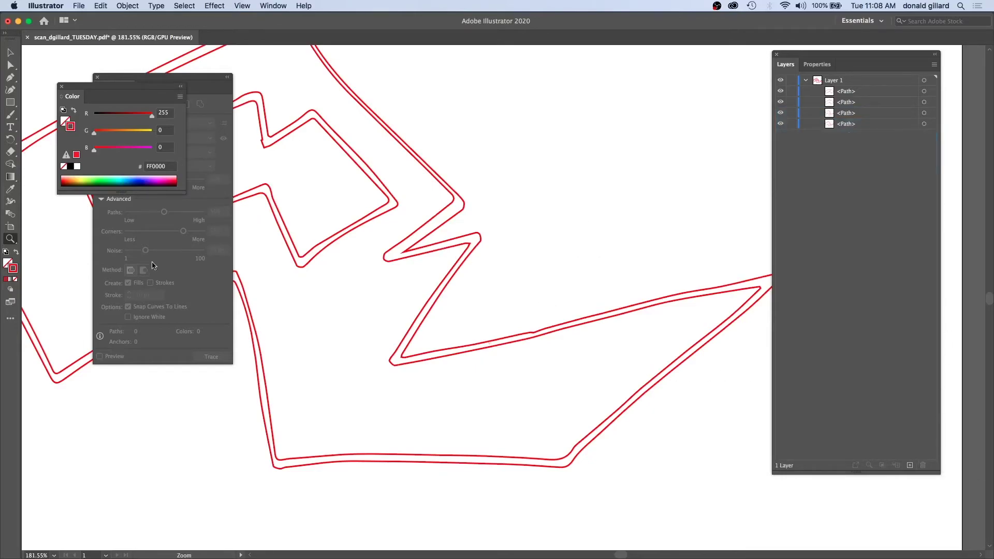
Step: Close the Color and Image Trace panels and delete the inner line of both double outlines, keeping only the outer line of each shape
left_click(61, 87)
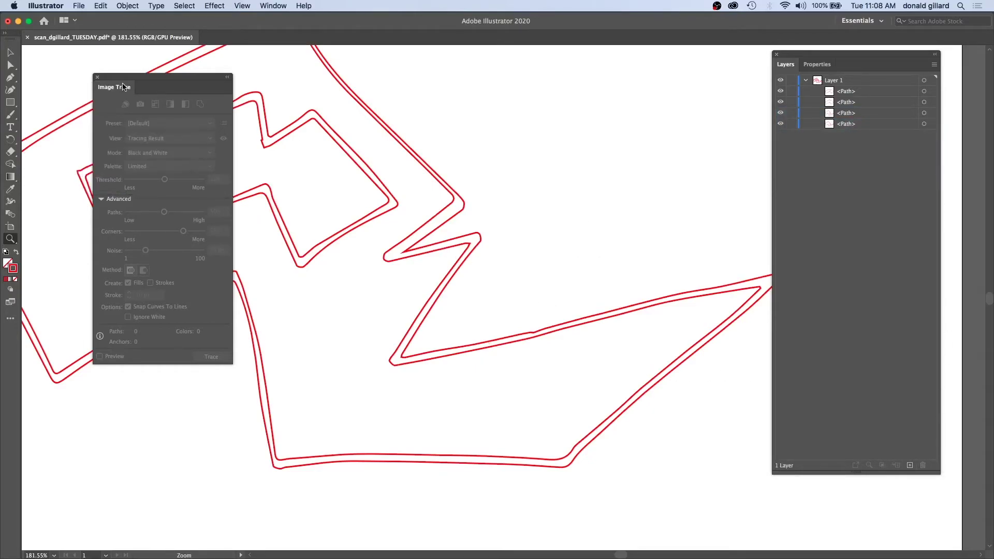
left_click(96, 77)
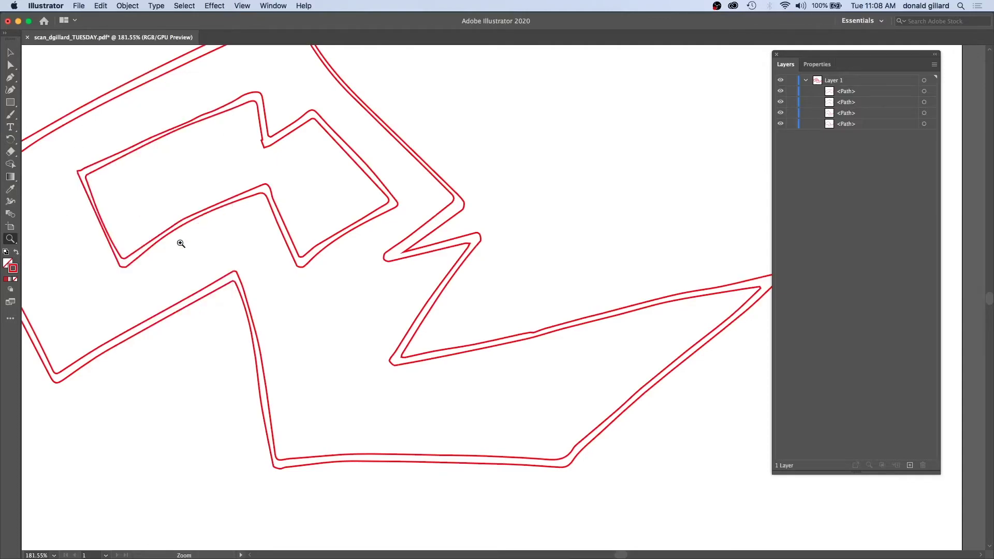
scroll(181, 243, "down", 6)
key("super+0")
key("v")
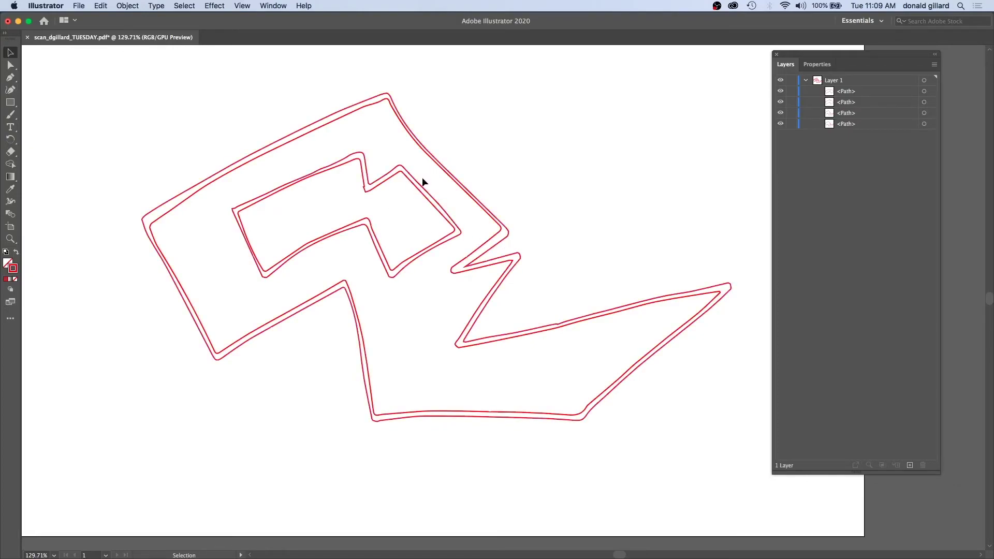
left_click(453, 229)
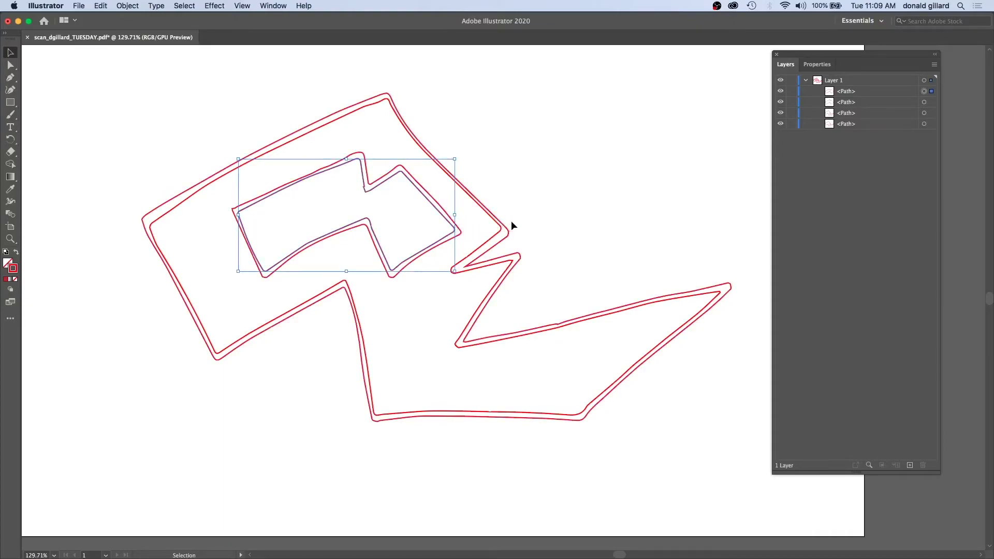
key("Delete")
left_click(490, 238)
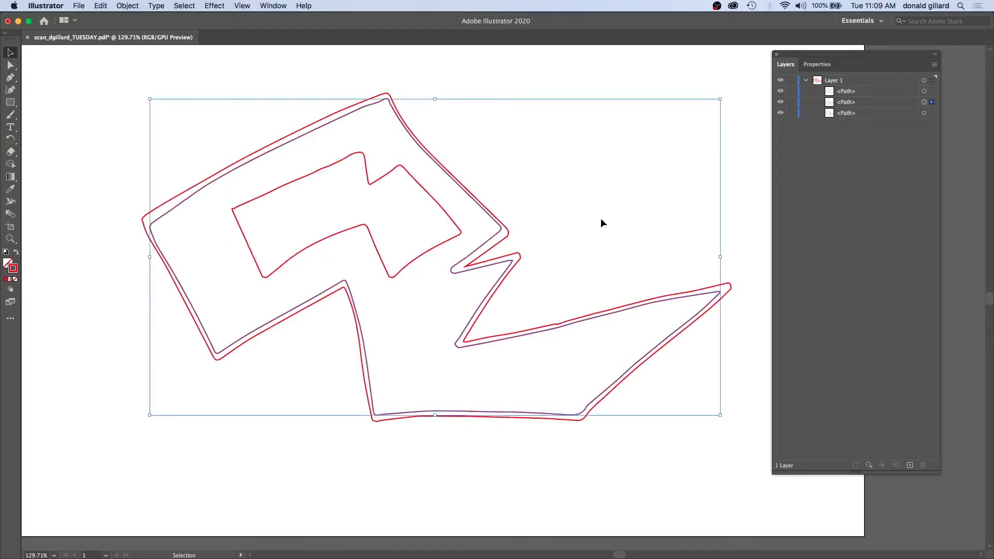
key("Delete")
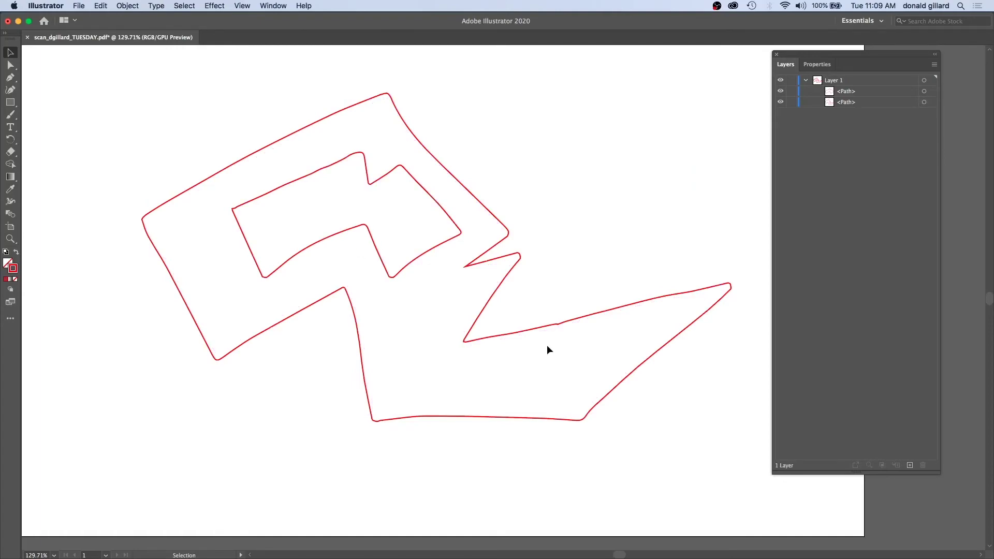
Step: Set the stroke weight of both remaining outlines to 0.001 pt and deselect them
left_click_drag(822, 61, 839, 58)
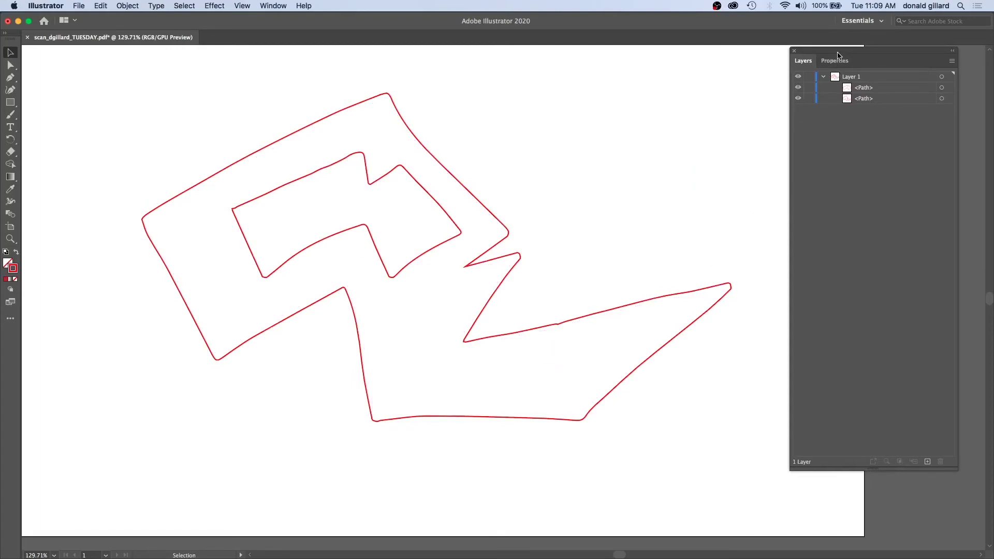
left_click_drag(52, 58, 769, 482)
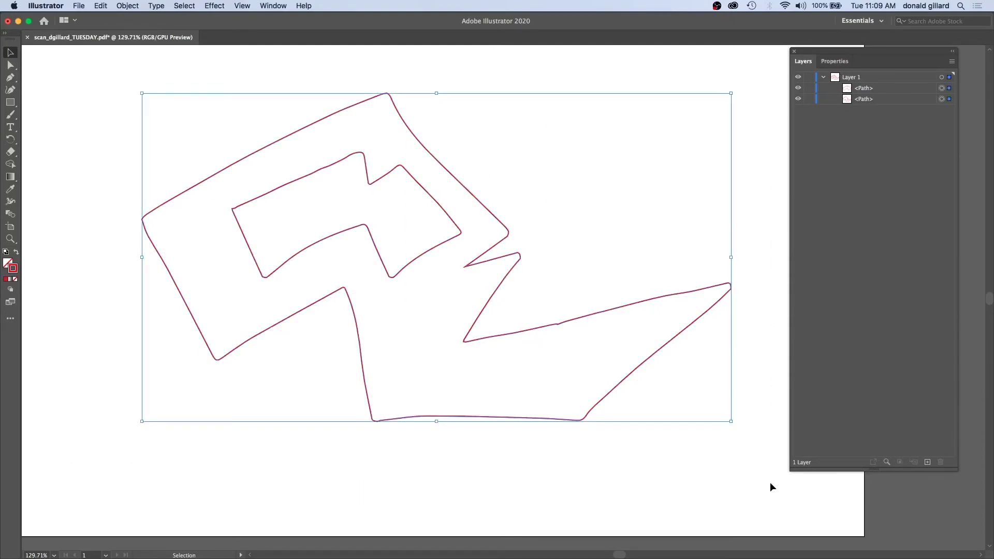
left_click(836, 62)
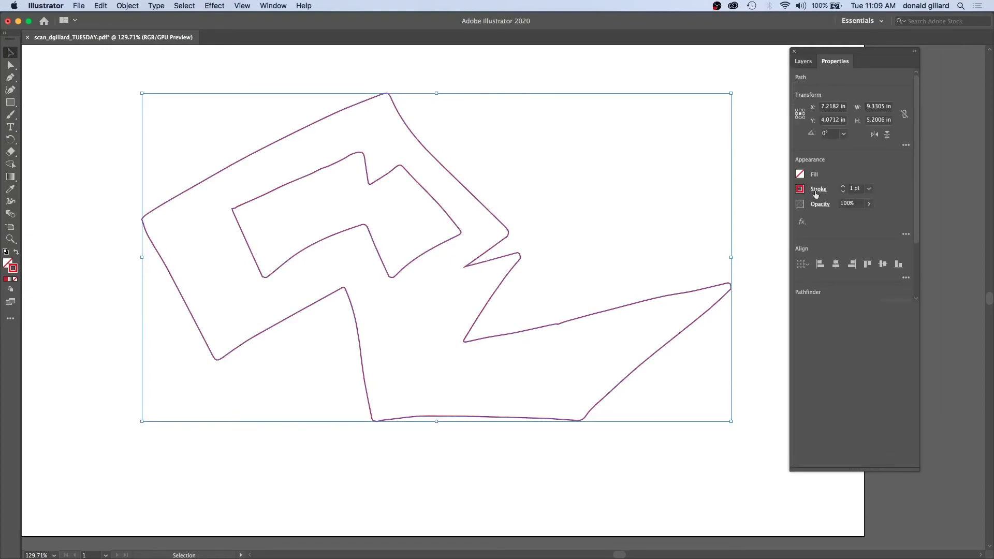
left_click(848, 190)
type(".001")
key("Return")
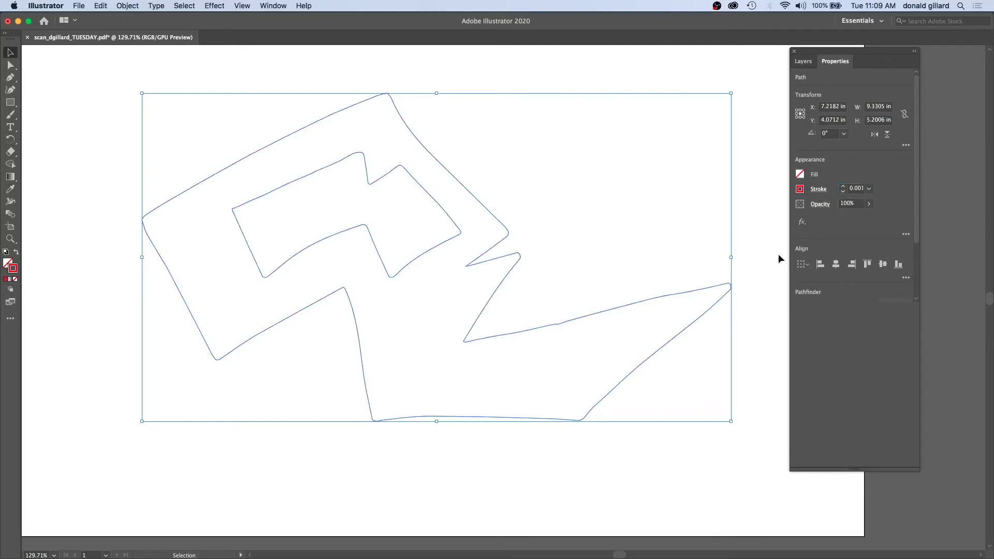
left_click(646, 383)
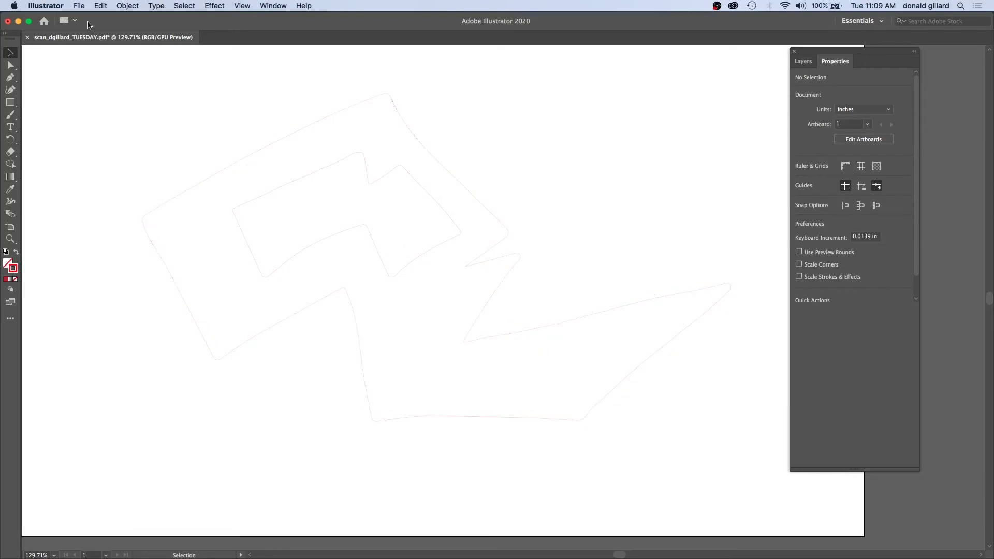
Step: Save a copy of the document in Adobe Illustrator (ai) format in the Devon folder, named TUESDAY-laser
left_click(79, 6)
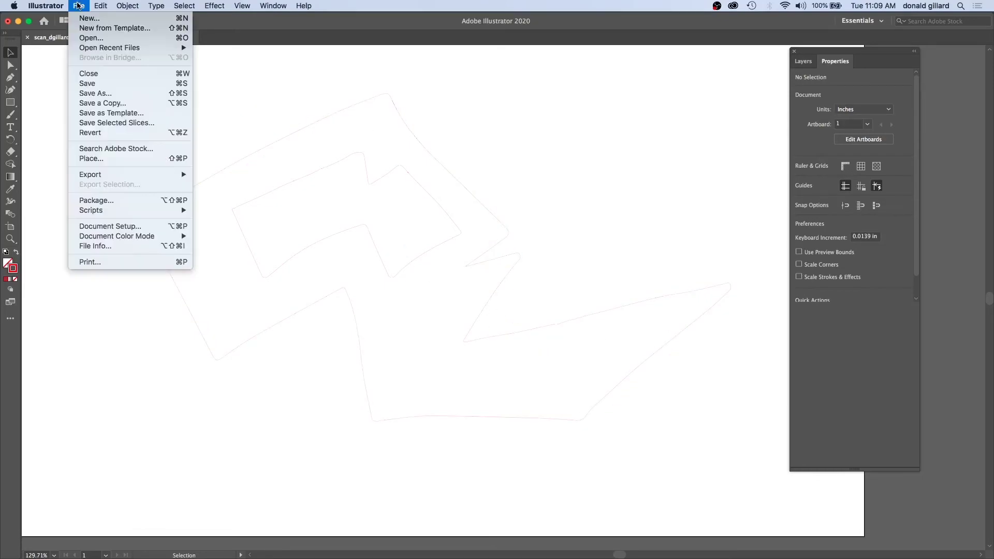
left_click(115, 104)
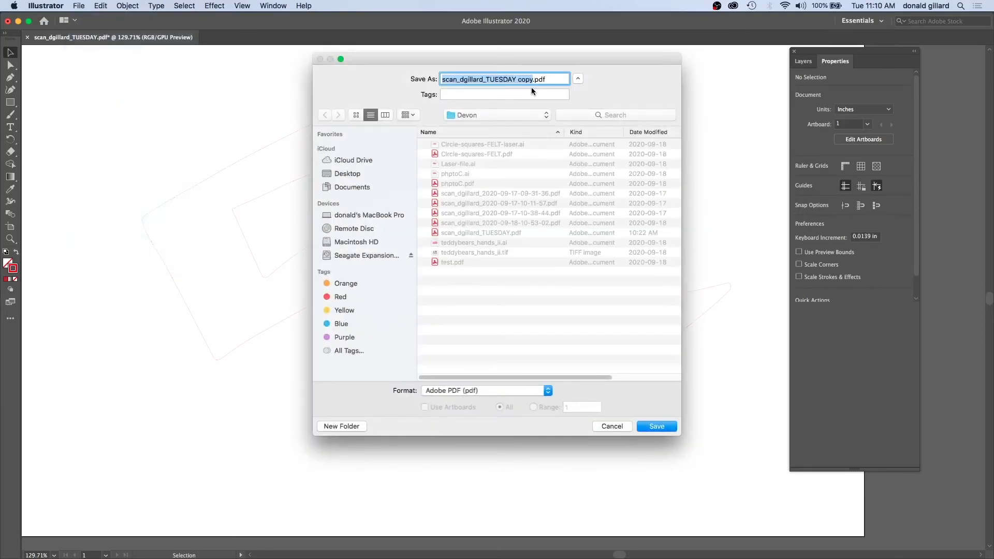
left_click(495, 392)
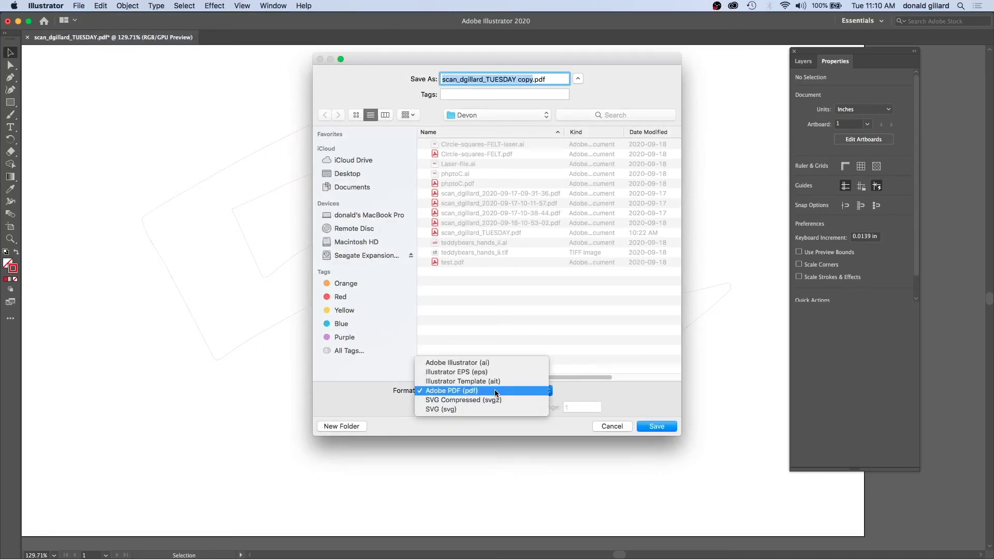
left_click(487, 363)
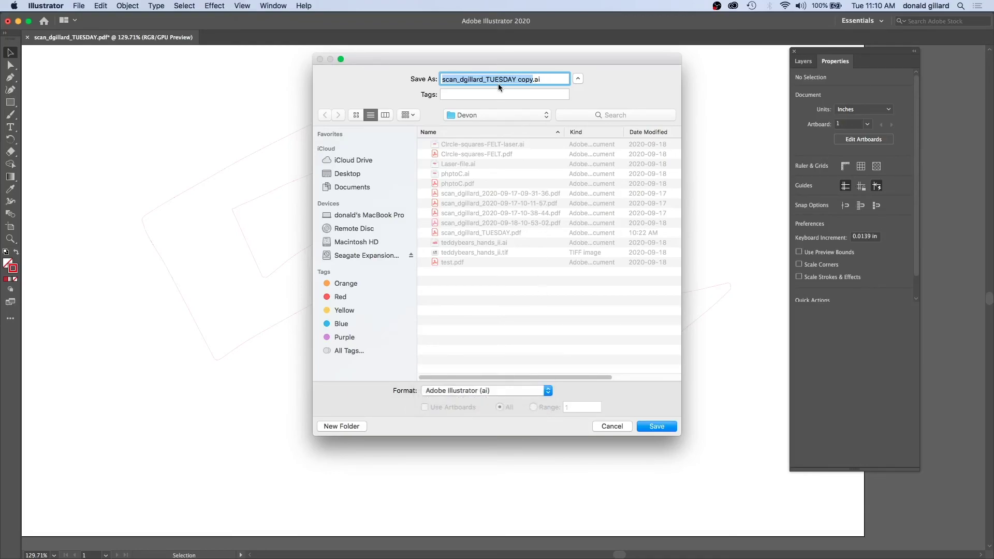
left_click_drag(487, 79, 423, 68)
type("T")
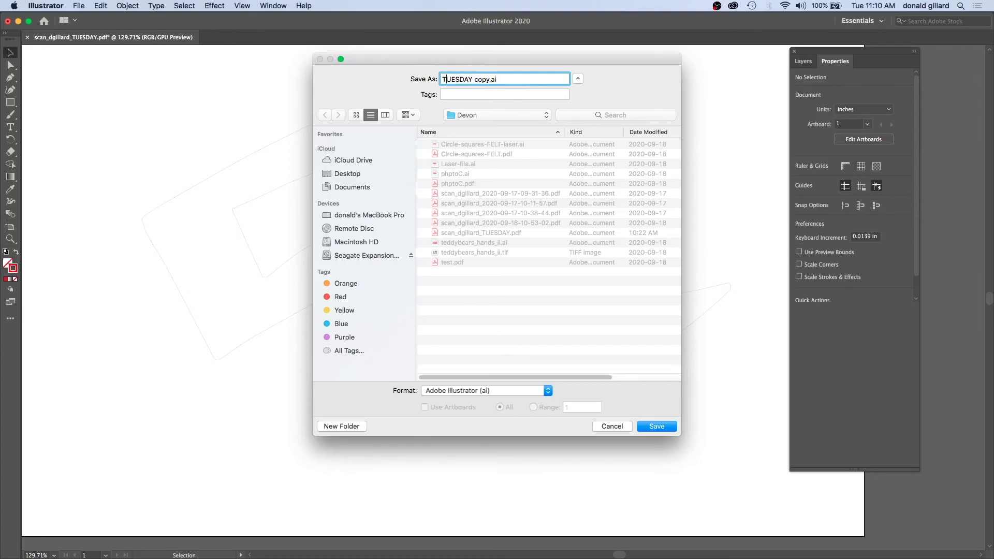
left_click_drag(490, 78, 471, 78)
type("-laser.")
left_click(656, 426)
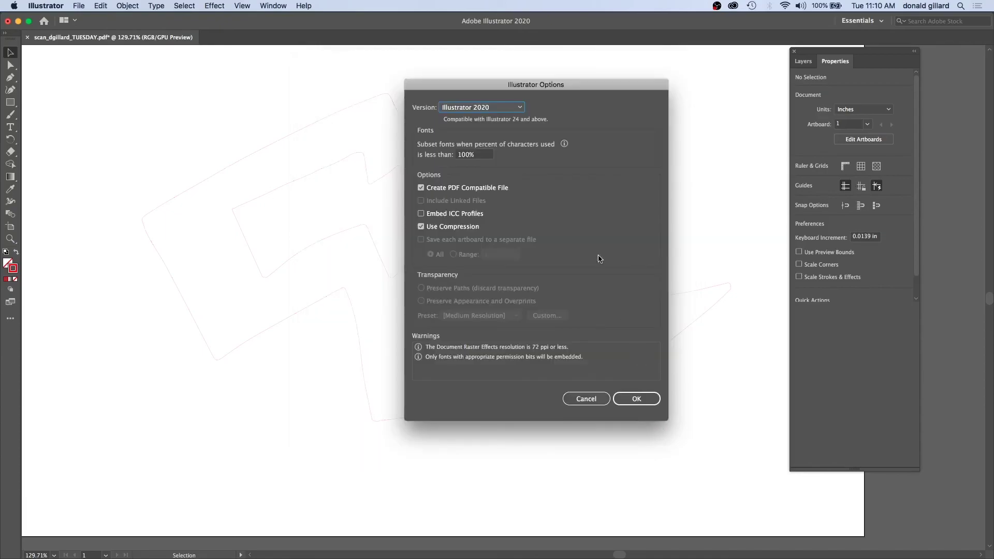
Step: Set the saved copy's version to Illustrator 10 and accept saving in the older format
left_click(520, 108)
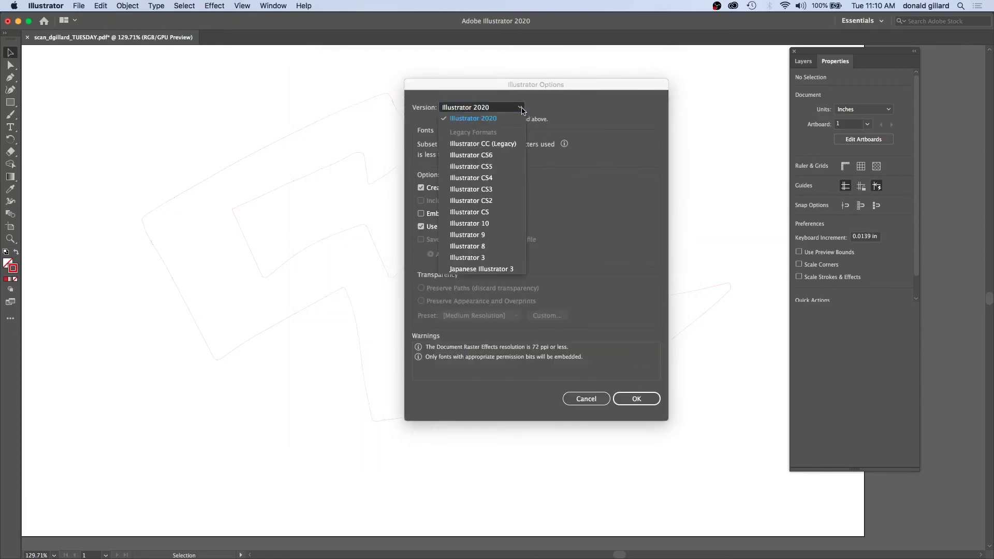
left_click(486, 224)
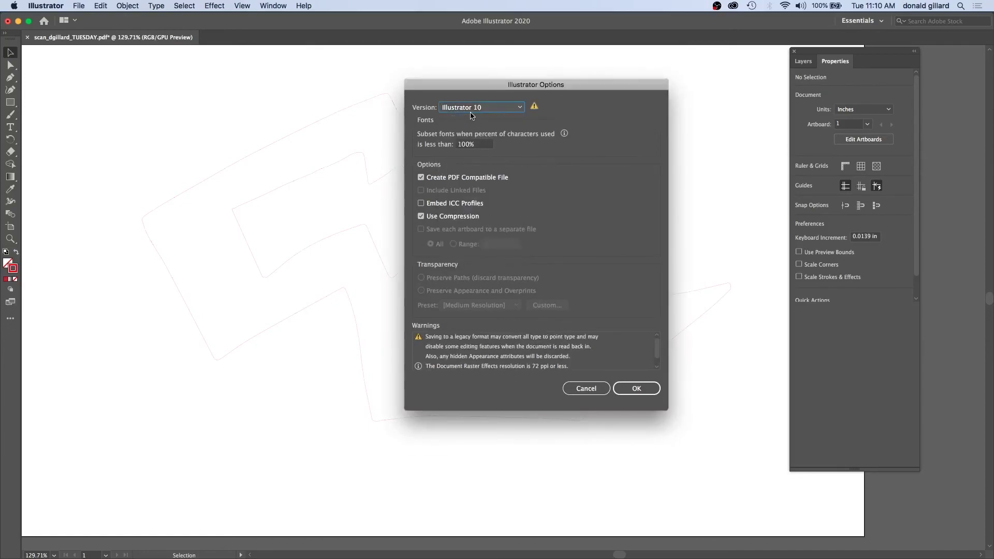
left_click_drag(481, 94, 452, 91)
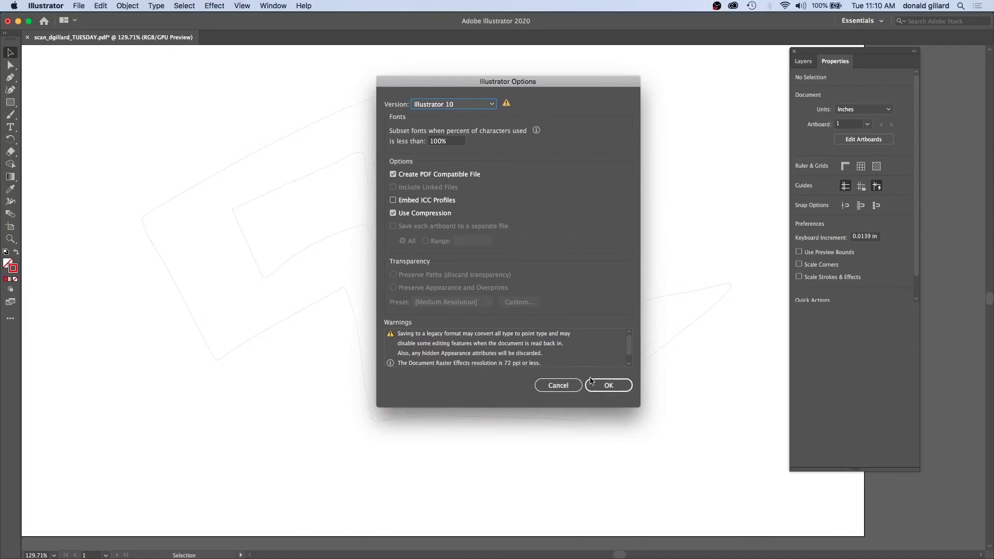
left_click(610, 386)
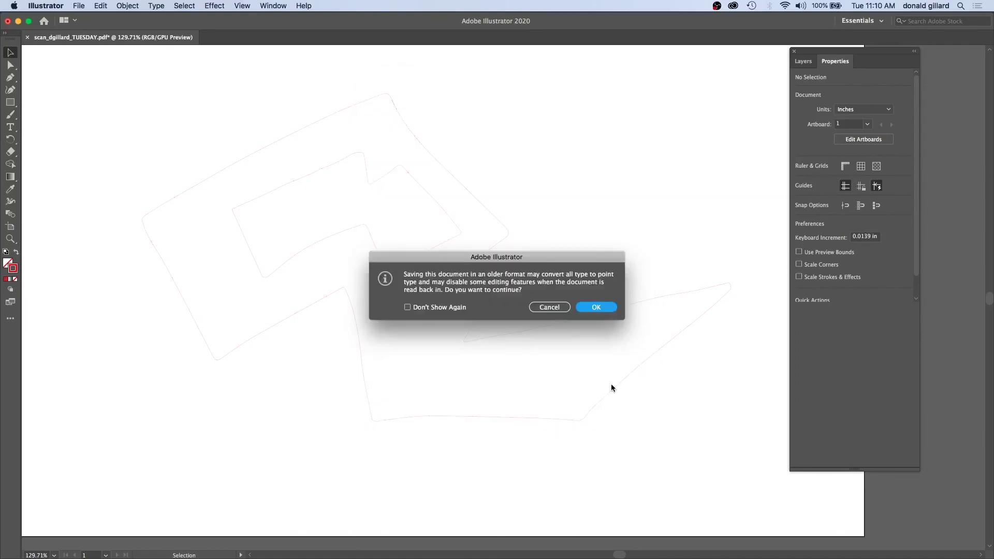
left_click(597, 307)
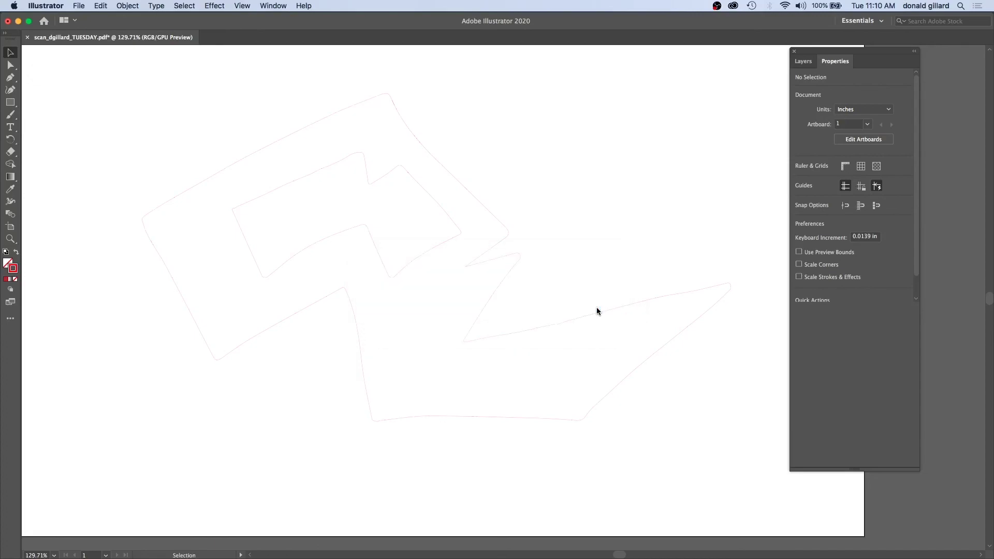